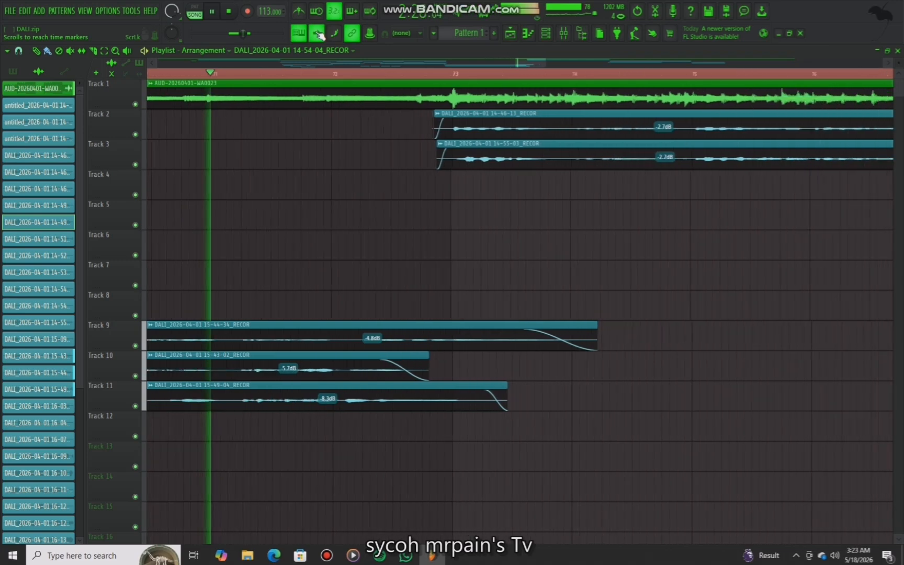
Mute tracks 1, 5, 6, 7, 8, 10 and 11 in the playlist
key(space)
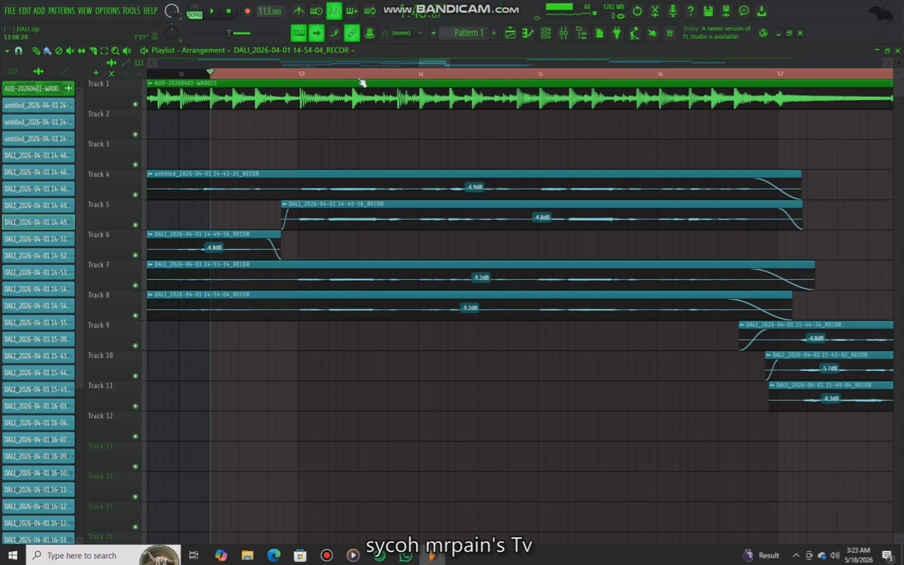
scroll(362, 82, down, 4)
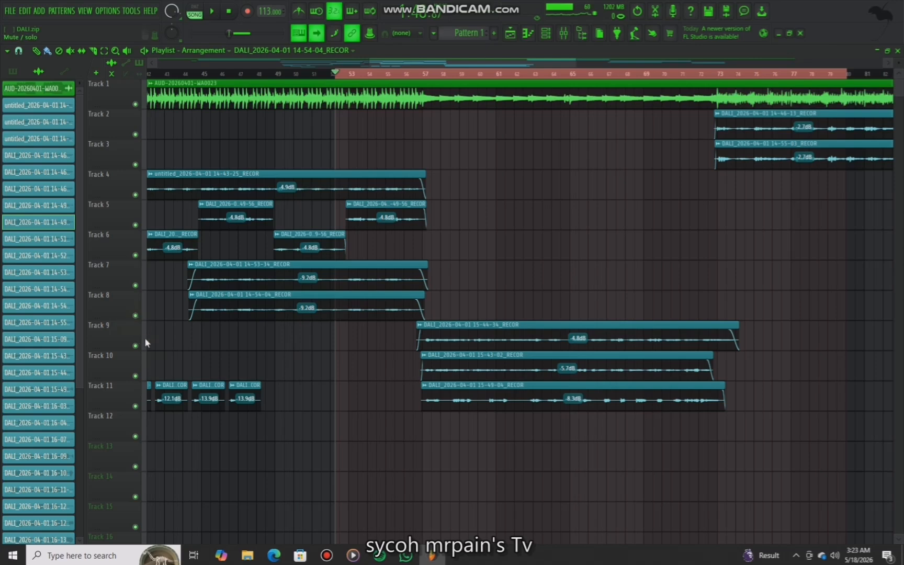
click(135, 406)
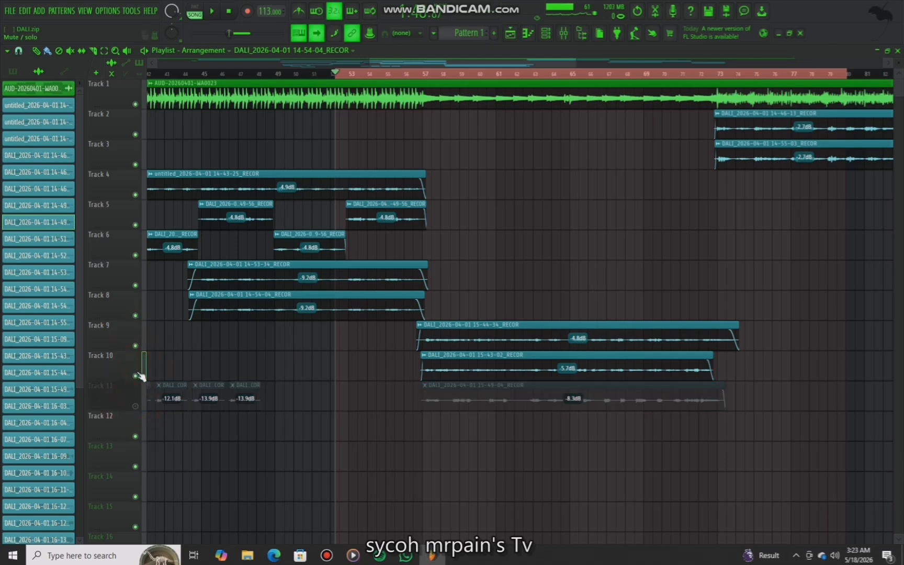
click(134, 375)
click(135, 315)
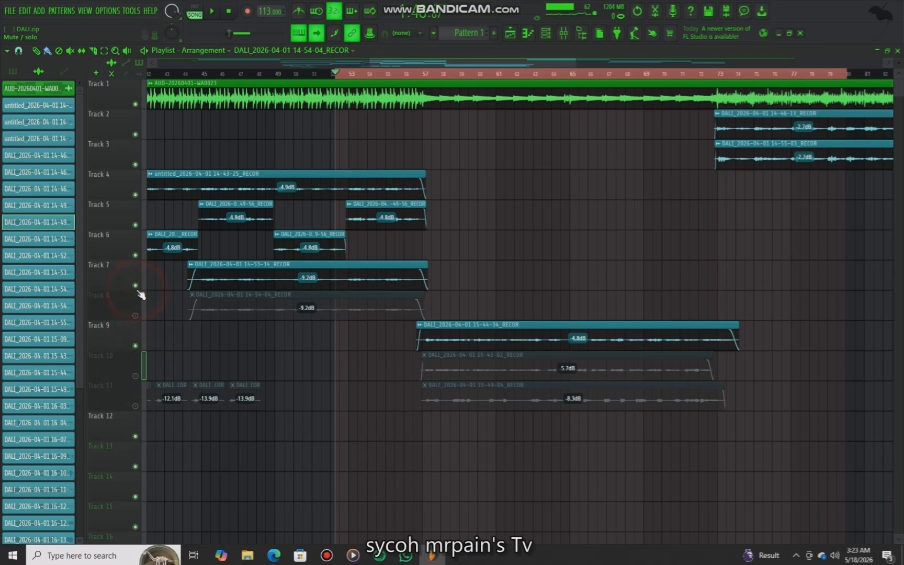
click(135, 285)
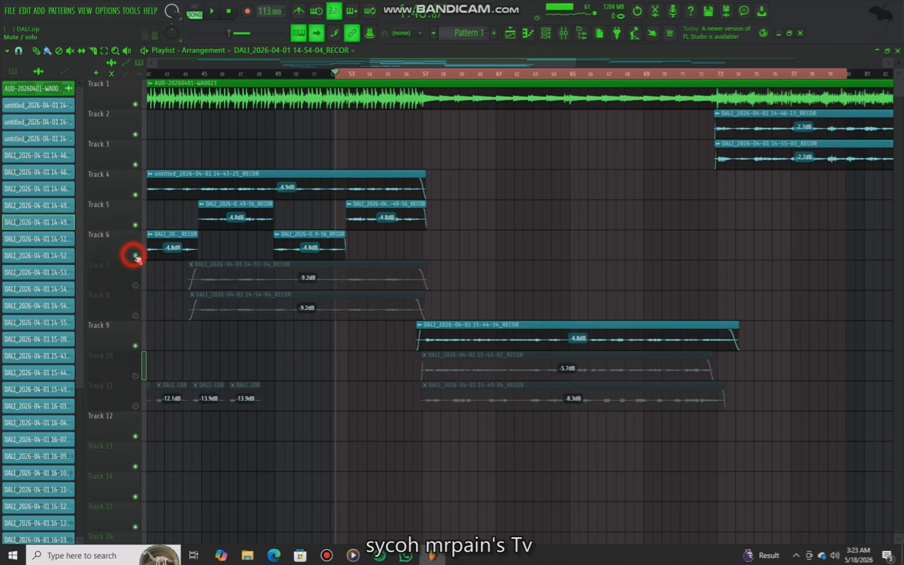
click(135, 255)
click(135, 225)
click(134, 104)
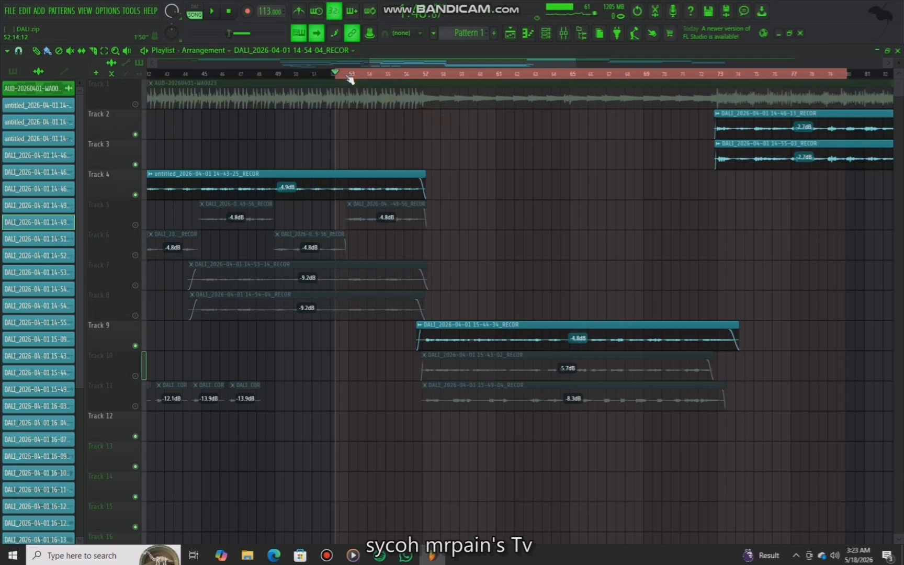
Open the mixer and select the MAIN VOCALS insert
scroll(349, 79, up, 5)
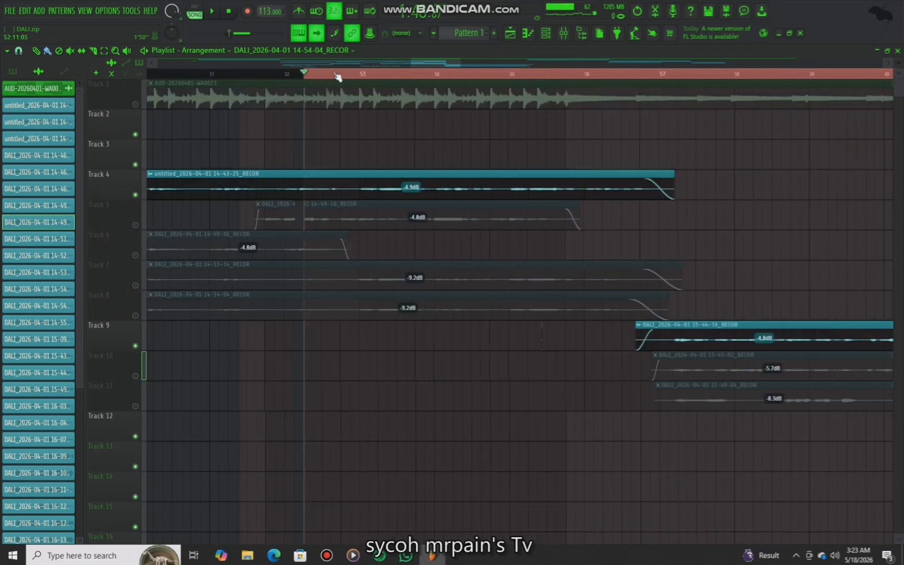
key(space)
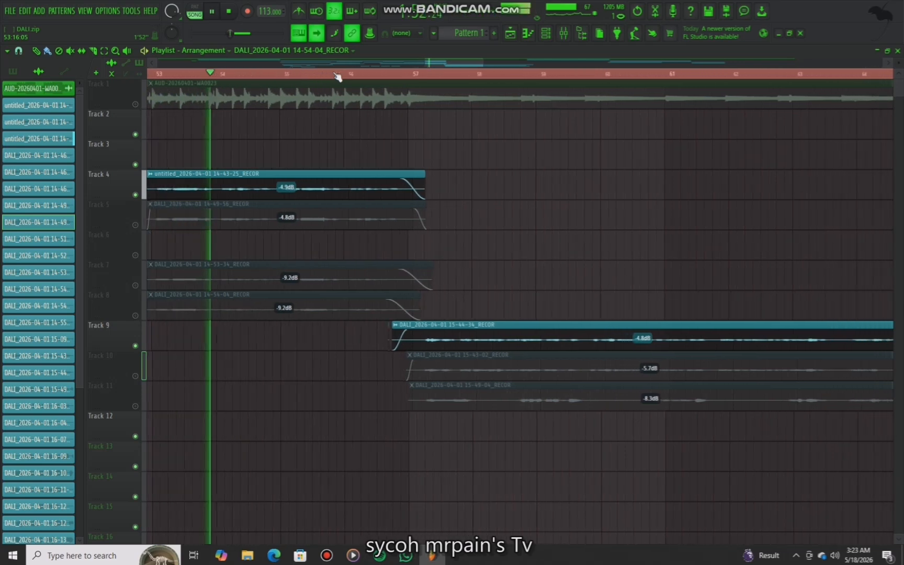
scroll(337, 77, down, 1)
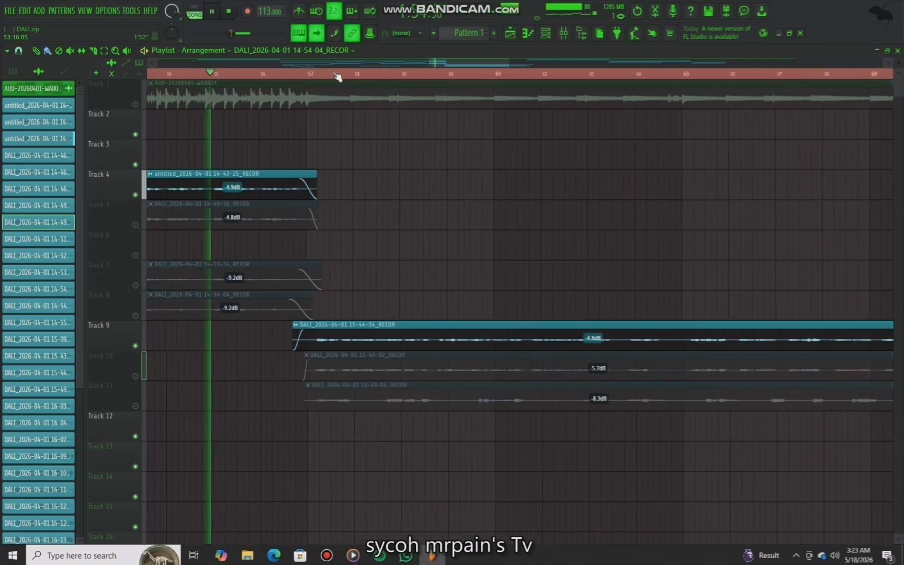
click(573, 33)
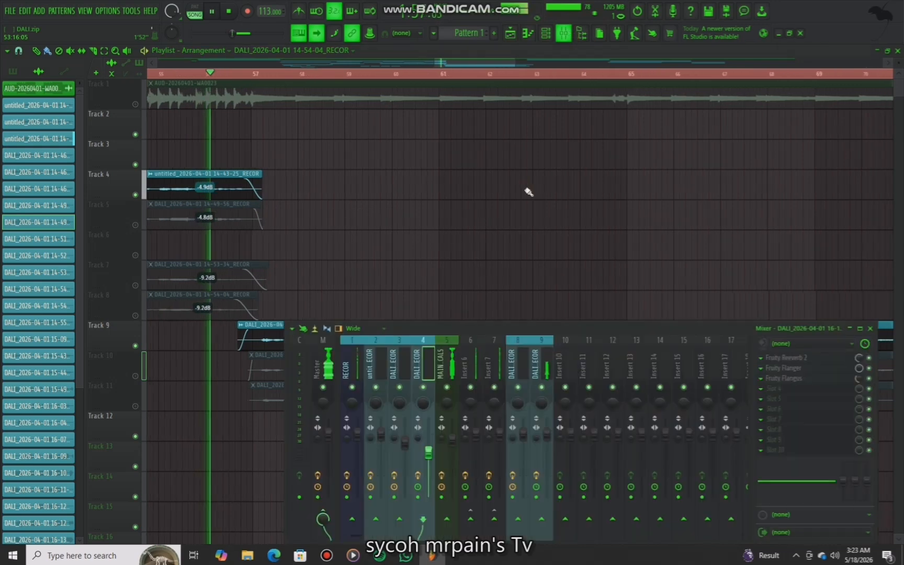
click(346, 475)
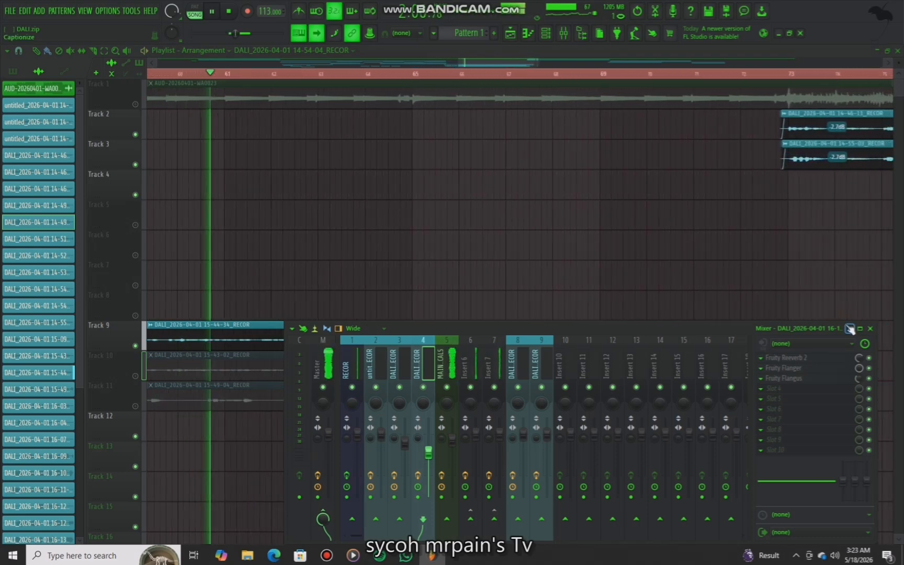
key(space)
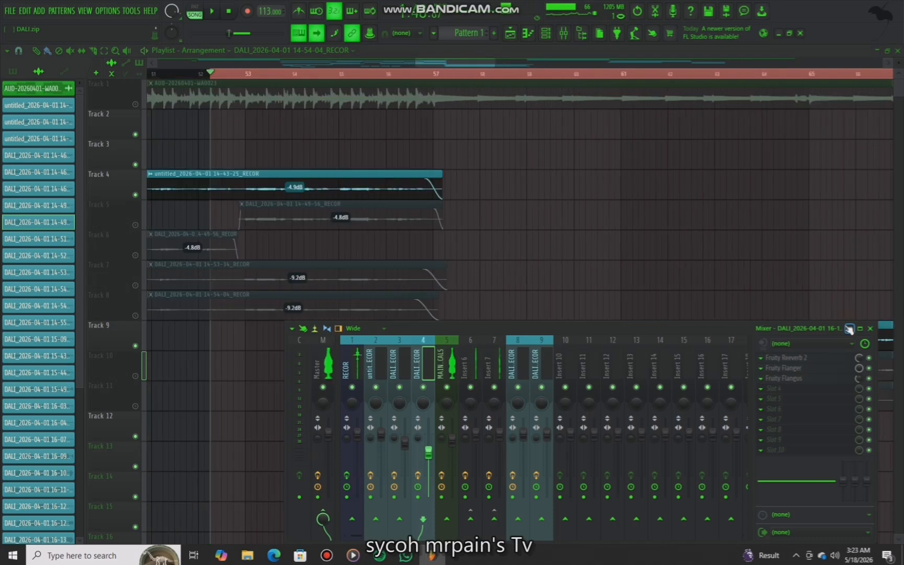
click(440, 369)
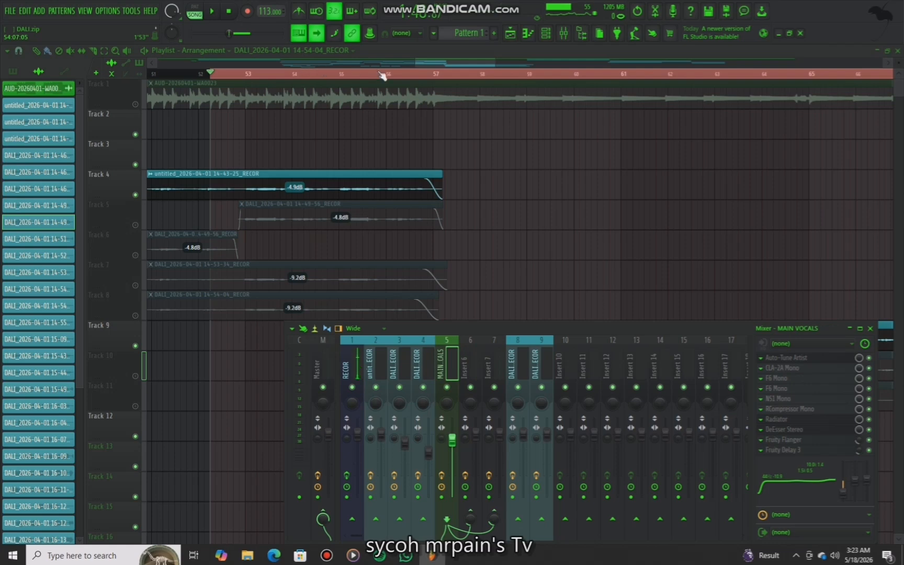
Scroll and zoom through the arrangement and play back the vocal section to review it
mouse_move(442, 62)
mouse_down()
mouse_move(392, 59)
mouse_move(444, 75)
mouse_up()
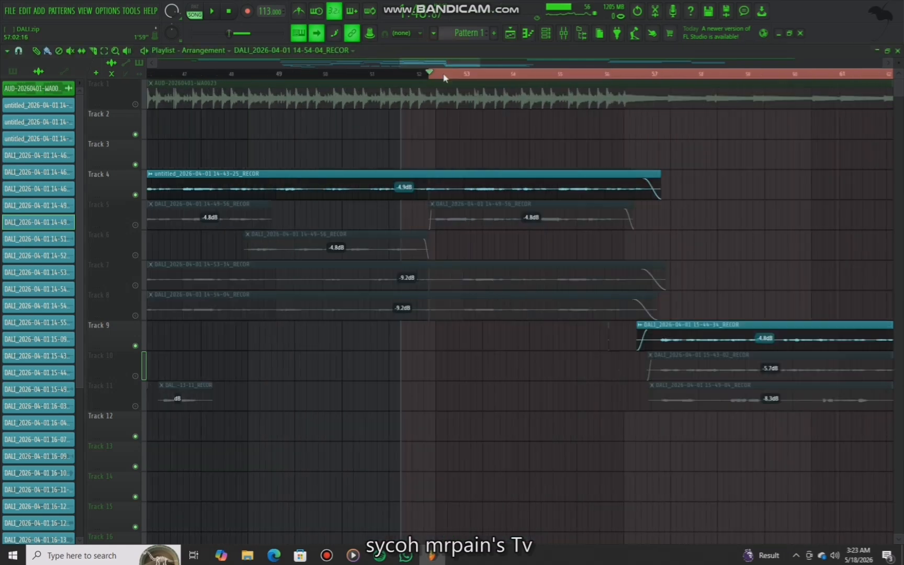
drag(257, 102, 419, 163)
right_click(529, 203)
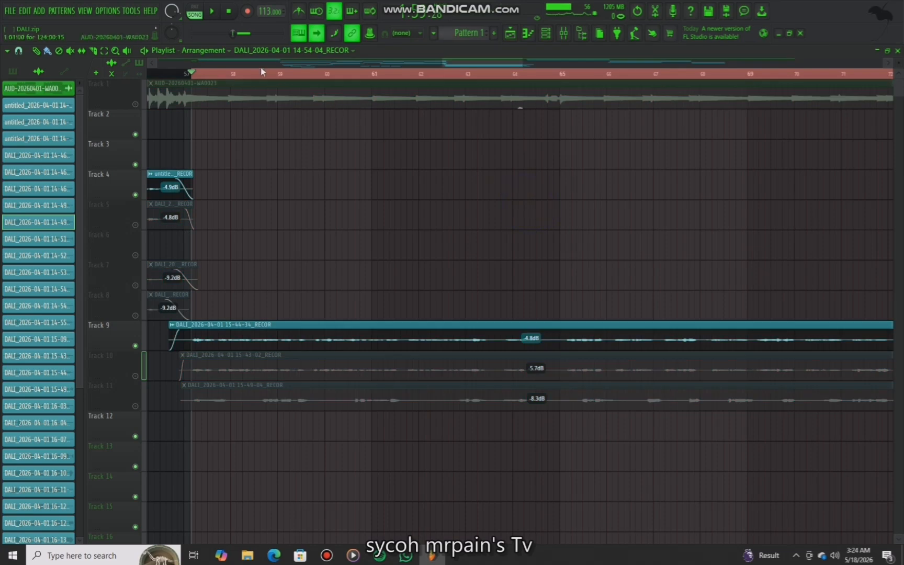
scroll(261, 76, down, 3)
drag(586, 80, 510, 132)
right_click(538, 222)
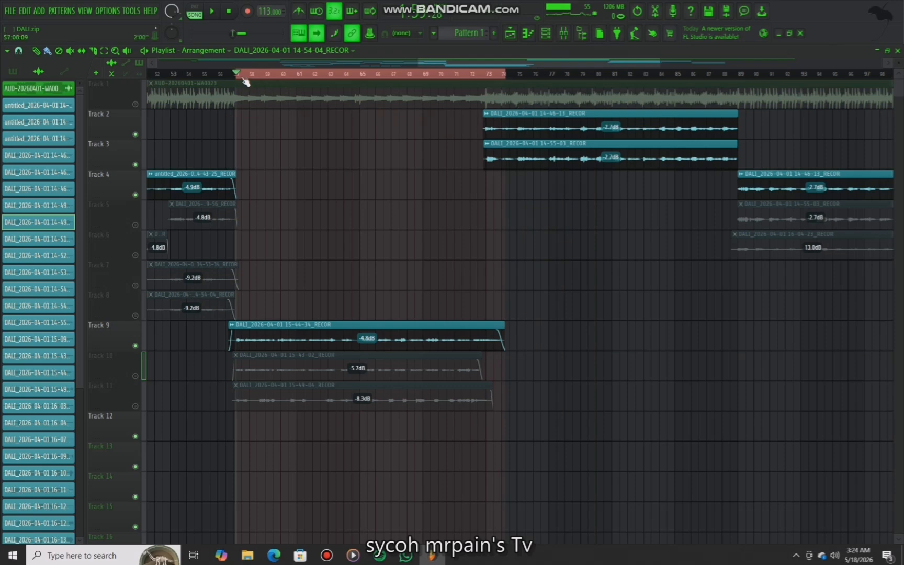
scroll(246, 82, up, 3)
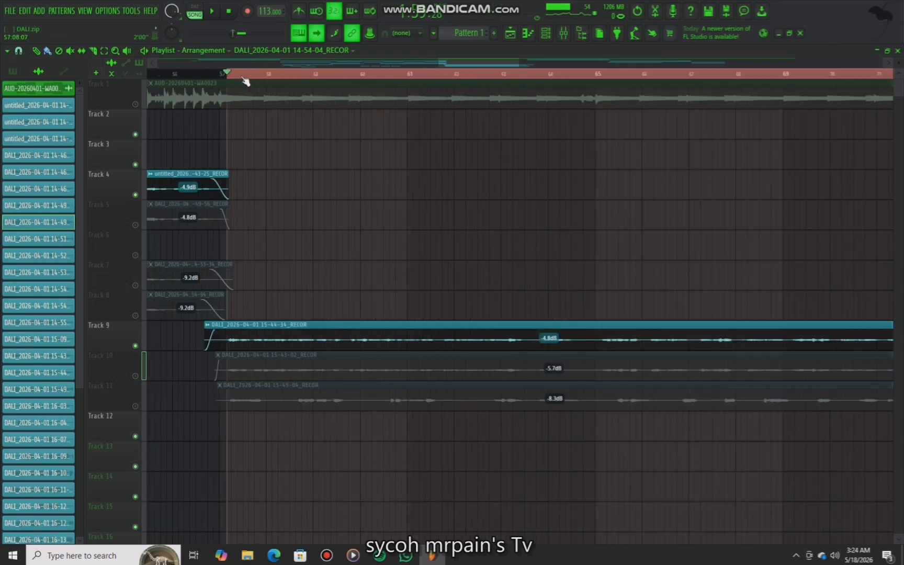
key(space)
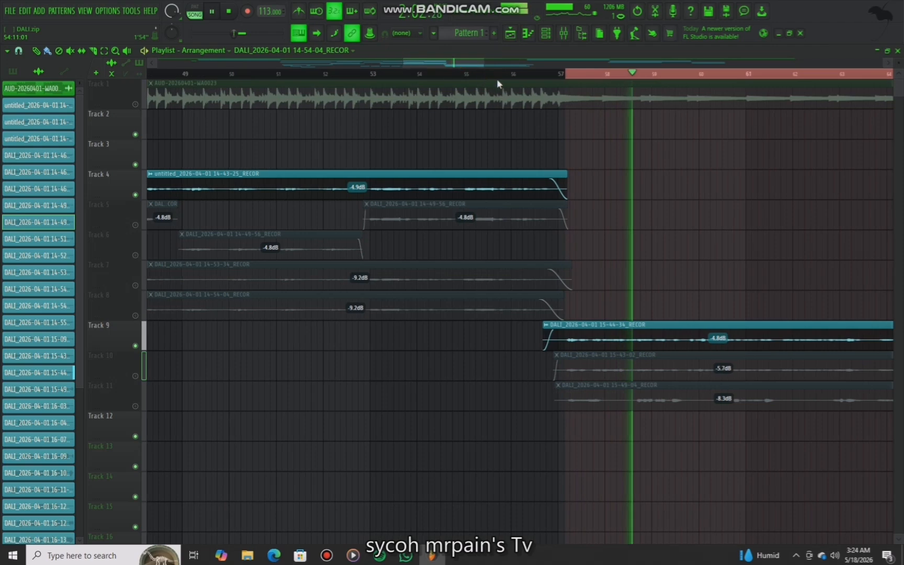
key(space)
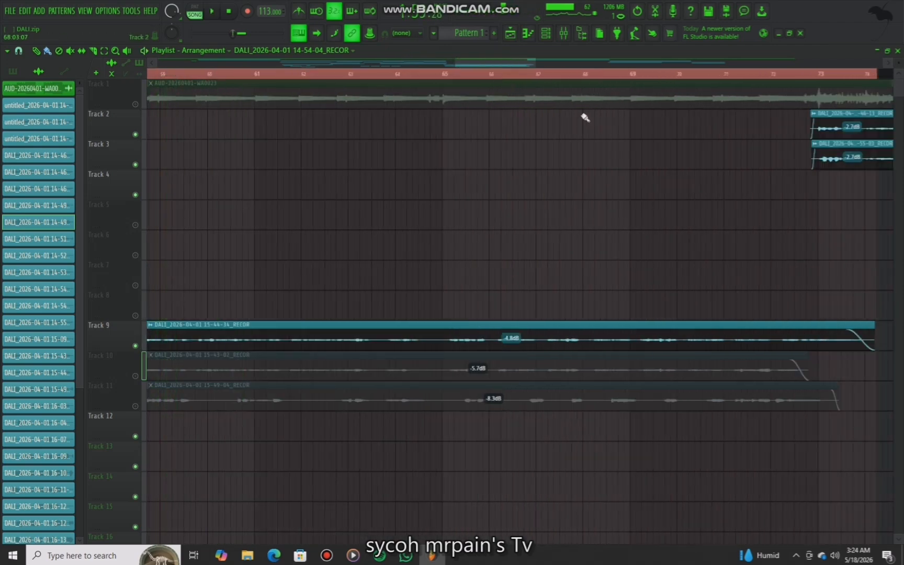
Disable every effect slot on the MAIN VOCALS insert except Auto-Tune Artist
click(564, 34)
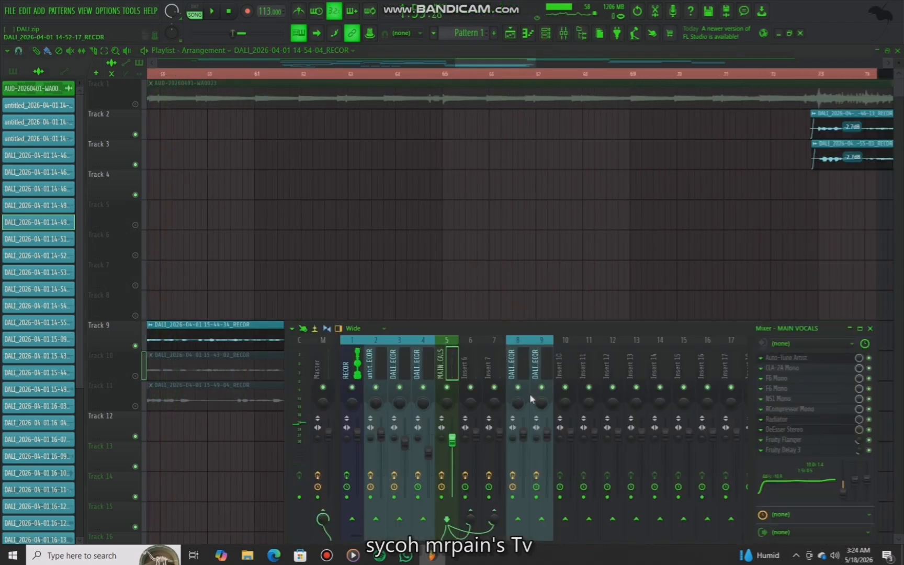
click(869, 450)
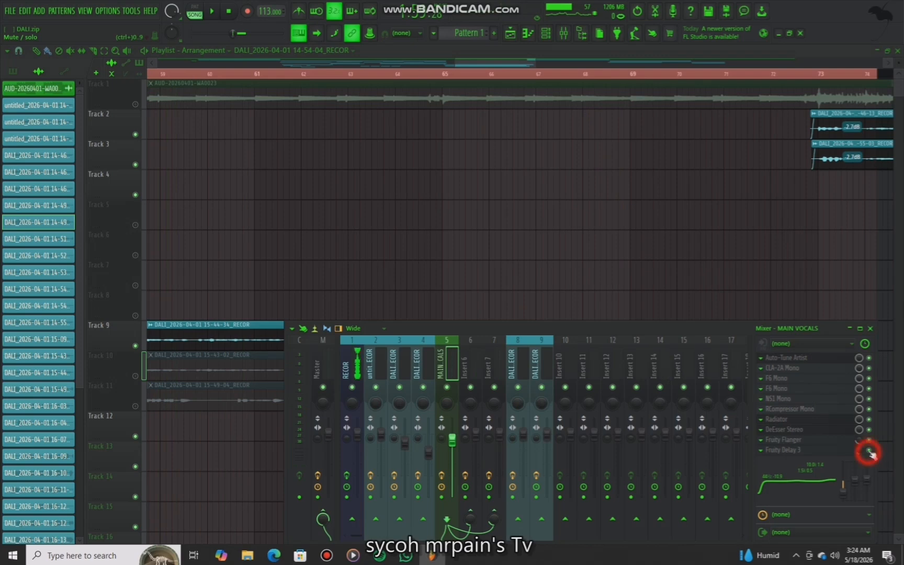
click(868, 430)
click(869, 419)
click(869, 409)
click(869, 399)
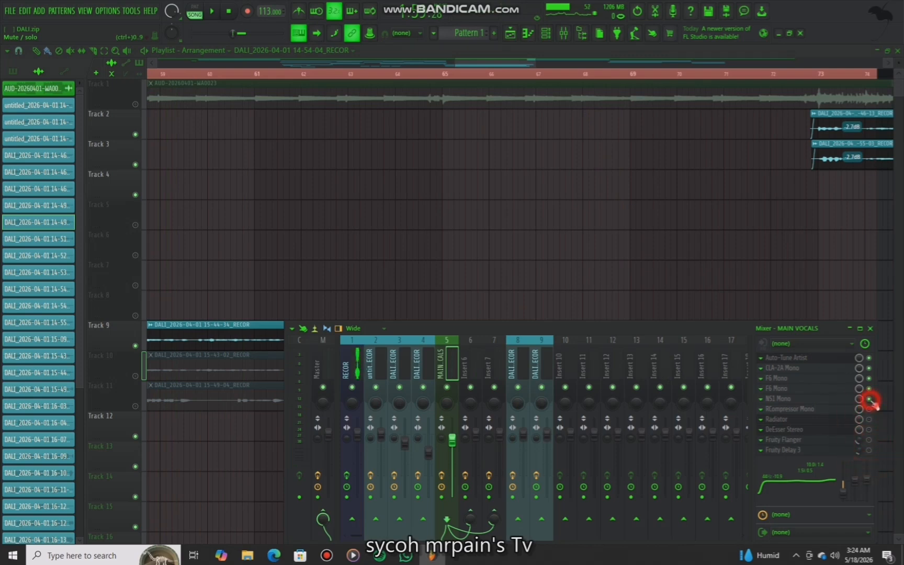
click(868, 389)
click(870, 378)
click(869, 369)
Open the Auto-Tune Artist plugin window on the MAIN VOCALS insert
drag(491, 328, 353, 379)
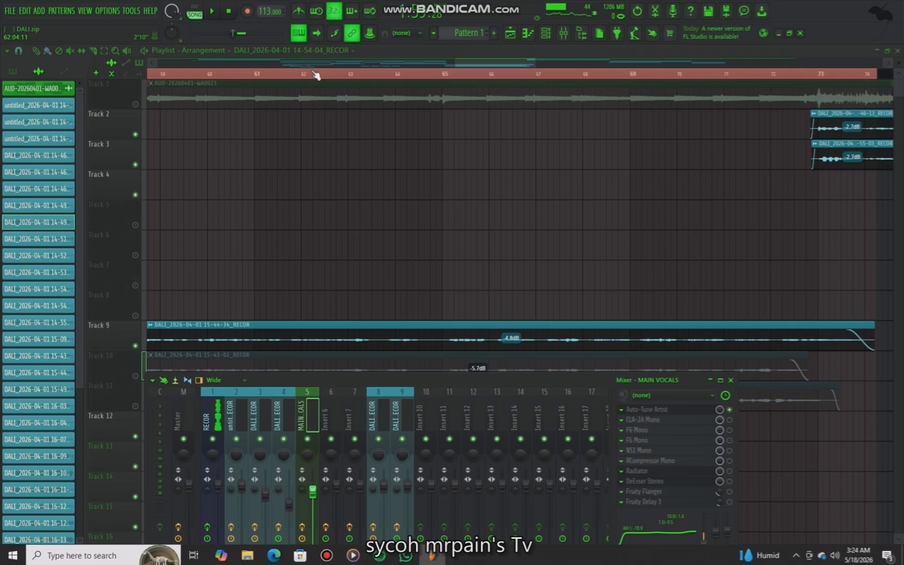
click(656, 409)
click(656, 410)
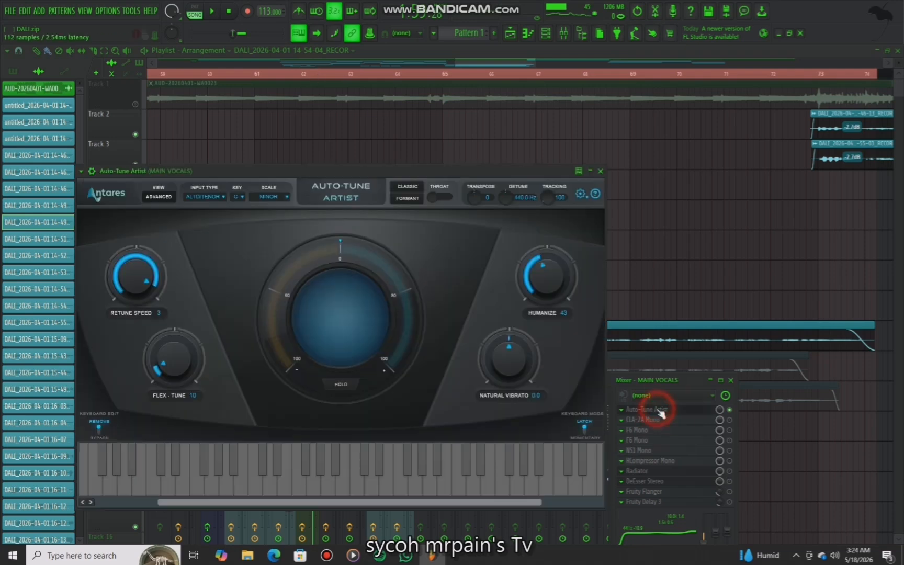
click(657, 410)
drag(325, 165, 435, 124)
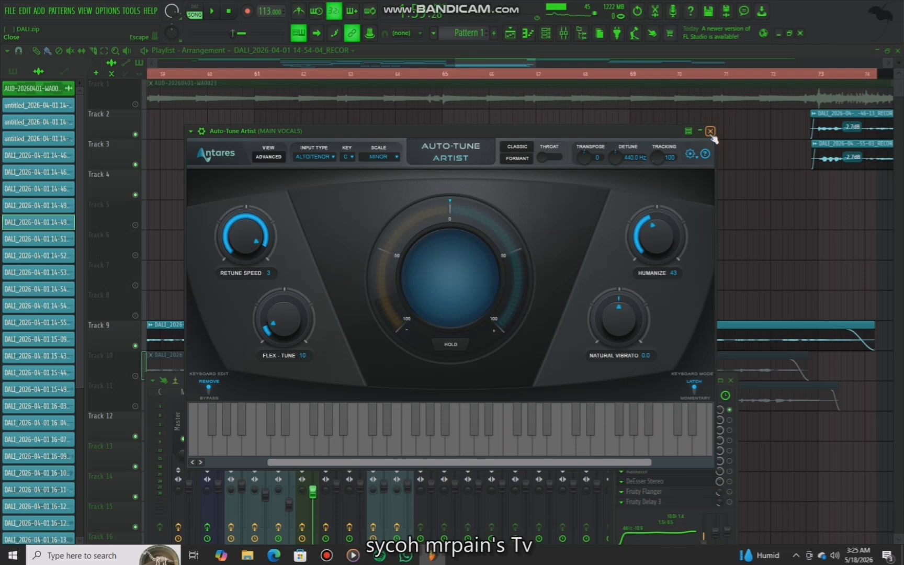
Play back the vocals through Auto-Tune and close the plugin window
key(space)
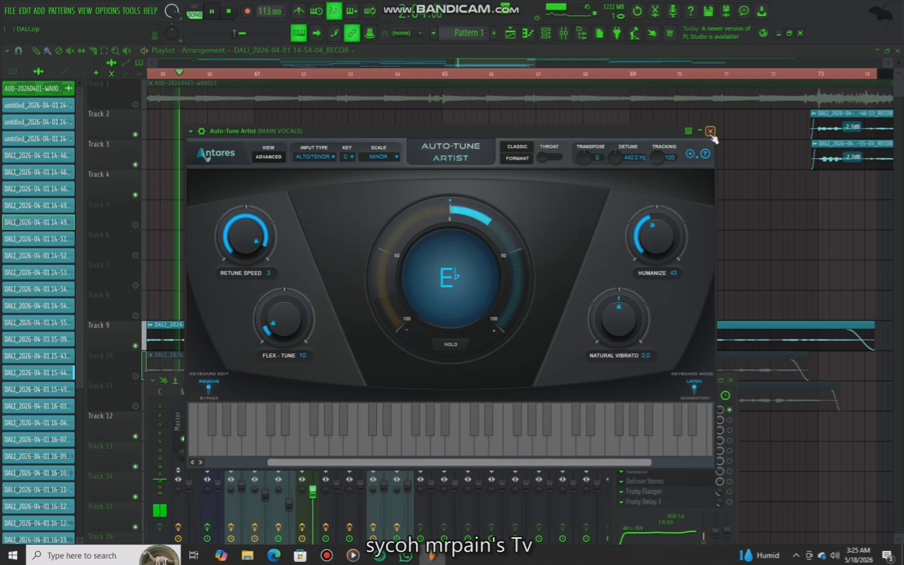
key(space)
click(710, 132)
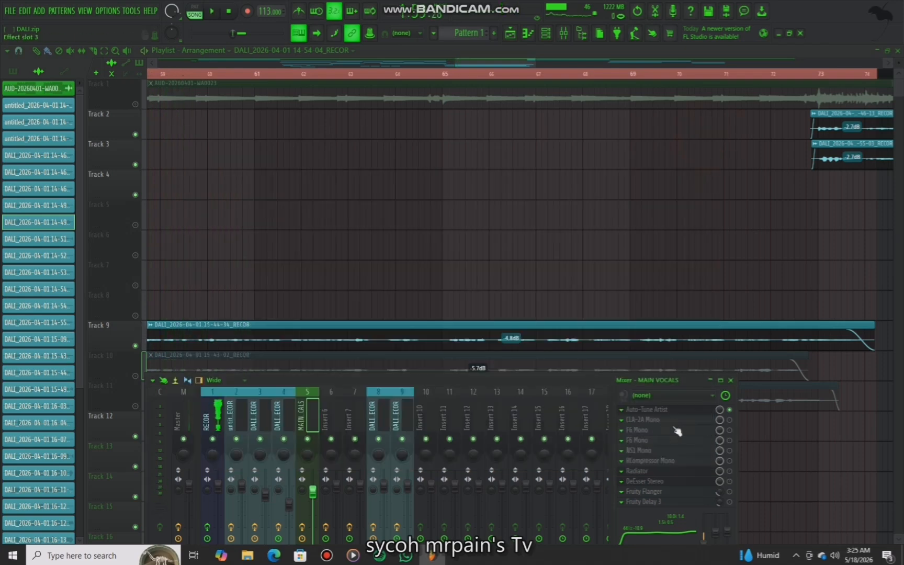
Enable the CLA-2A Mono slot on MAIN VOCALS and open and close its compressor window
click(730, 419)
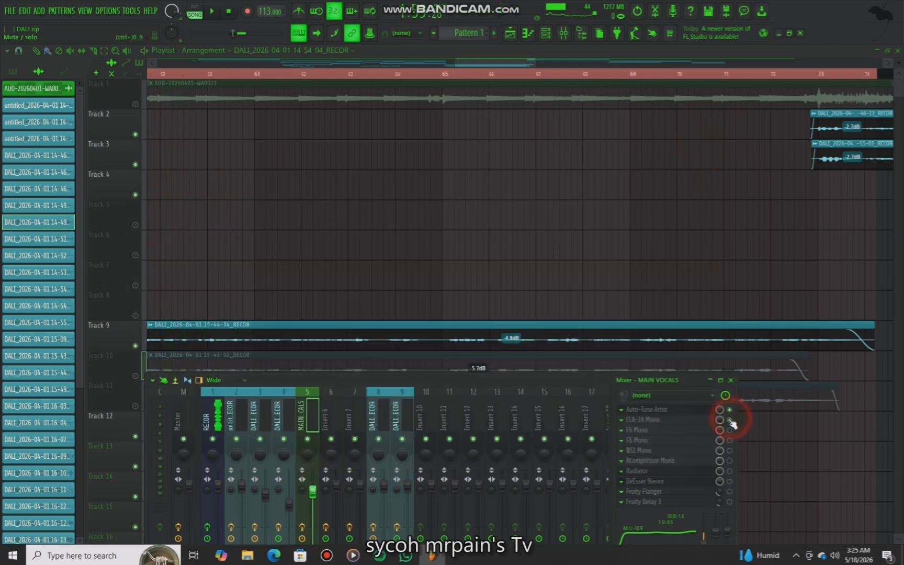
click(681, 424)
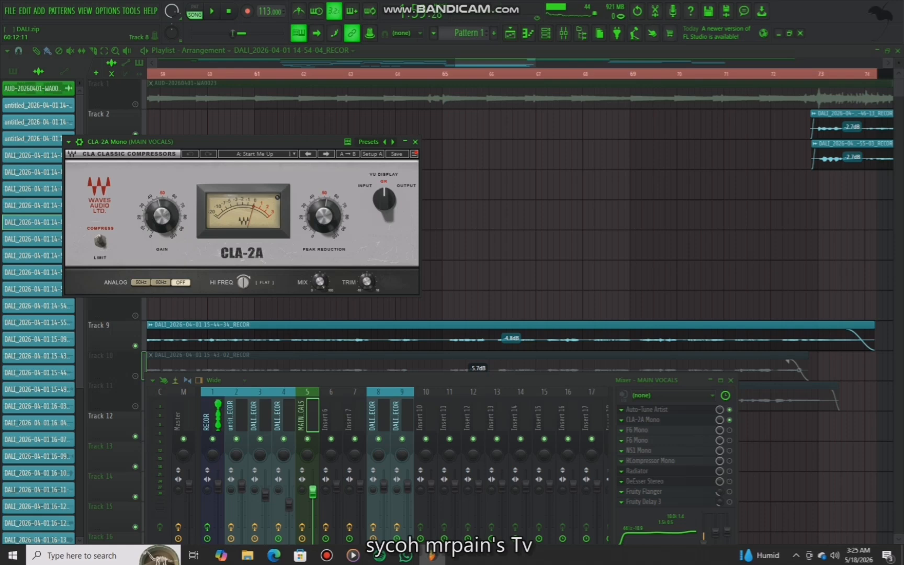
mouse_move(162, 215)
mouse_move(324, 230)
mouse_move(243, 282)
click(415, 141)
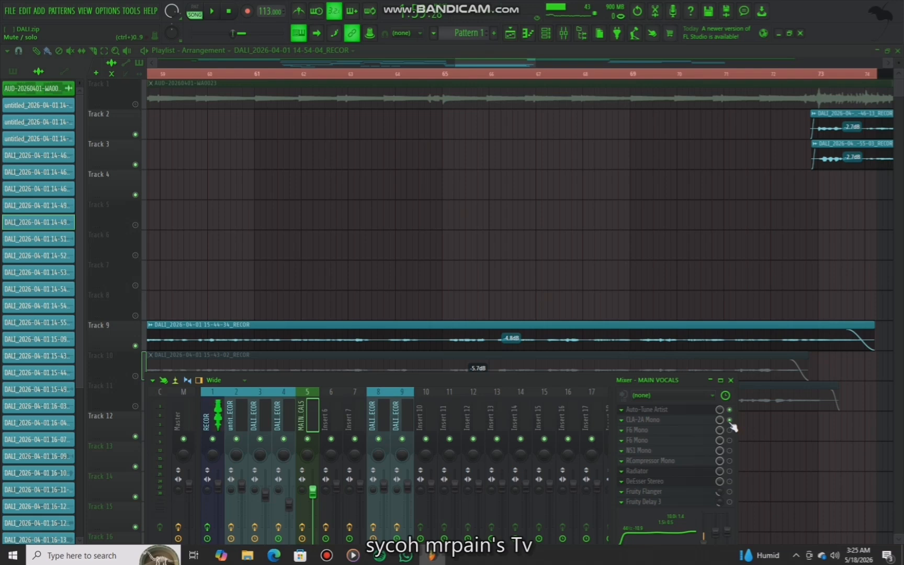
Enable the first F6 Mono slot on the MAIN VOCALS insert and open its equalizer window
key(space)
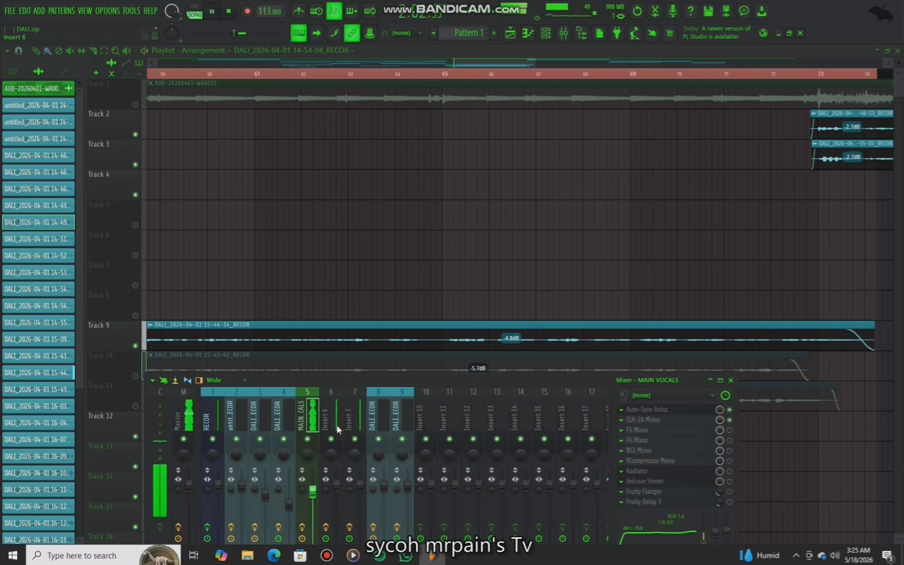
scroll(336, 424, down, 1)
drag(316, 384, 341, 313)
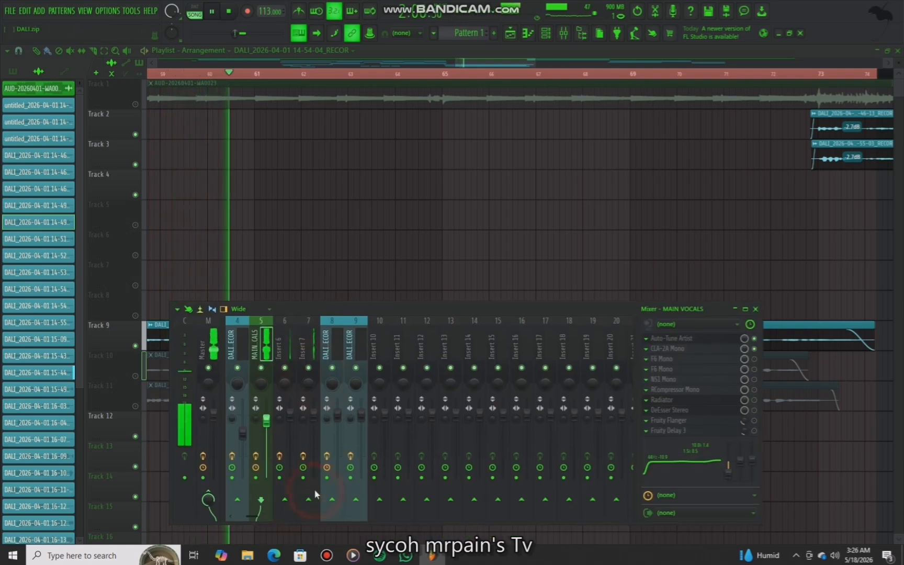
click(261, 351)
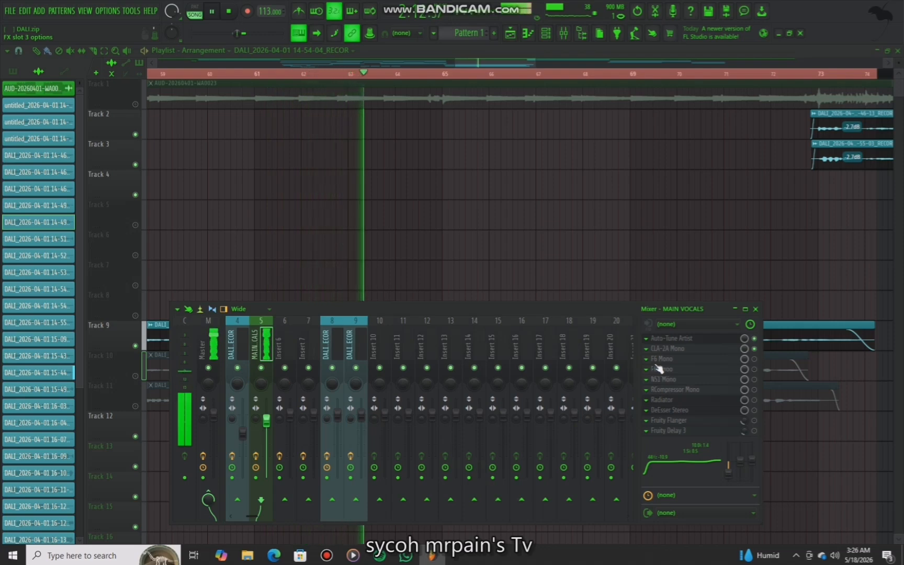
key(space)
click(753, 359)
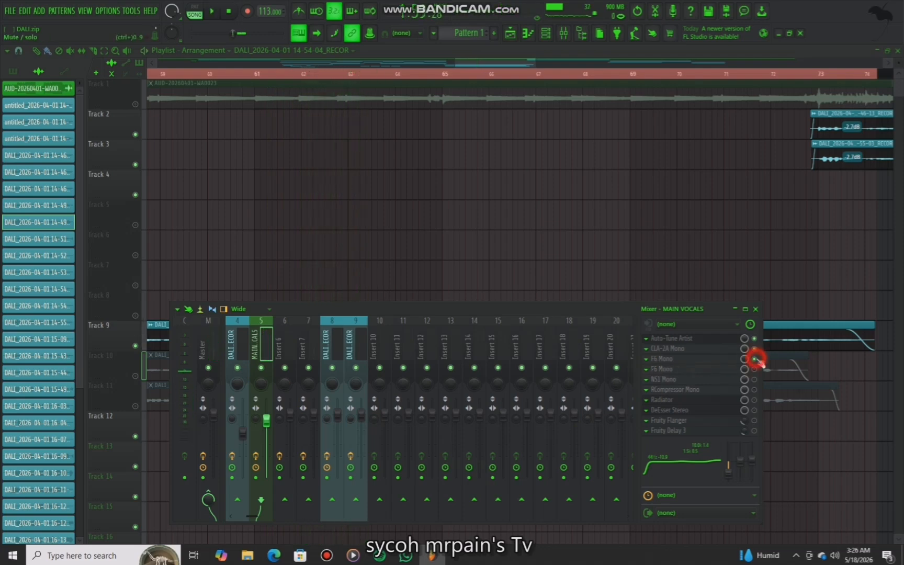
click(730, 360)
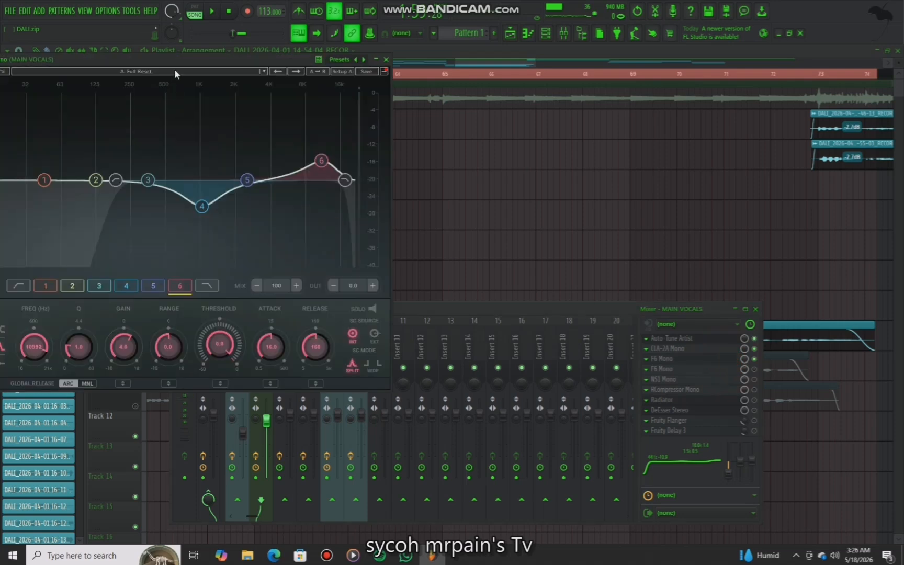
drag(182, 60, 283, 78)
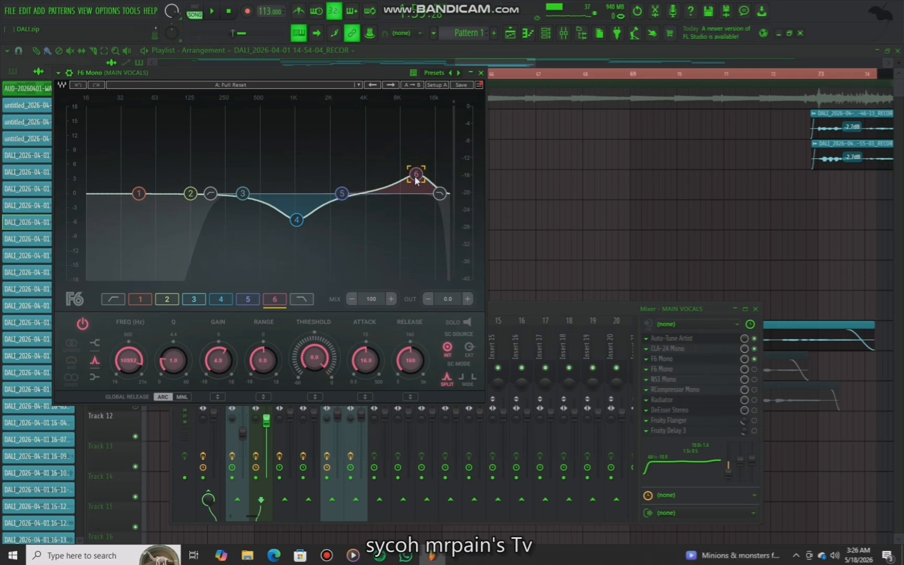
Inspect the low-cut, band 4 and band 6 settings of the first F6 equalizer, then close its window
click(212, 194)
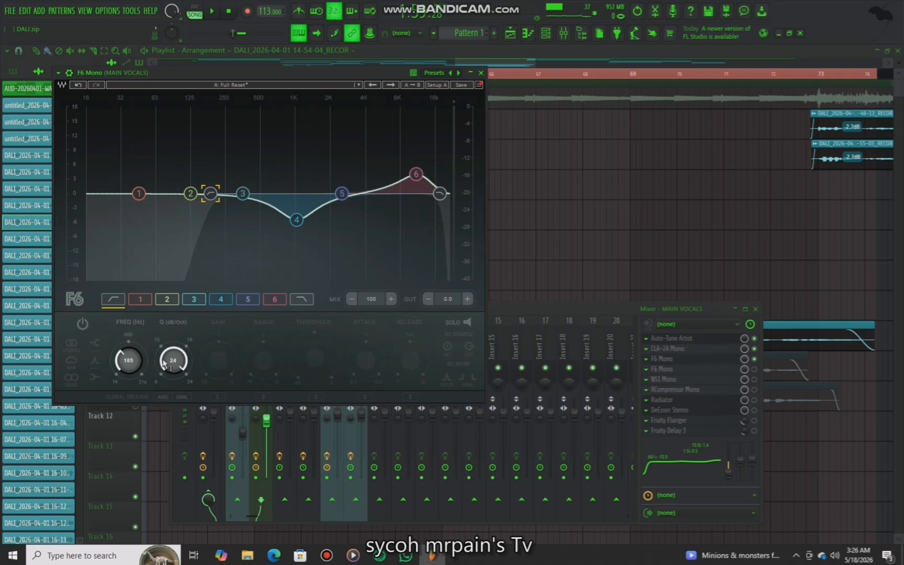
click(297, 220)
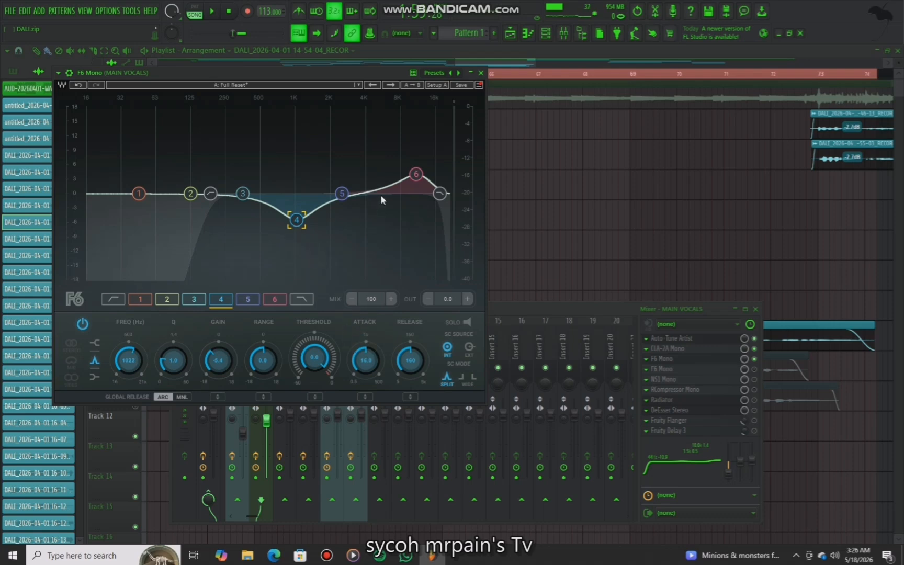
click(416, 176)
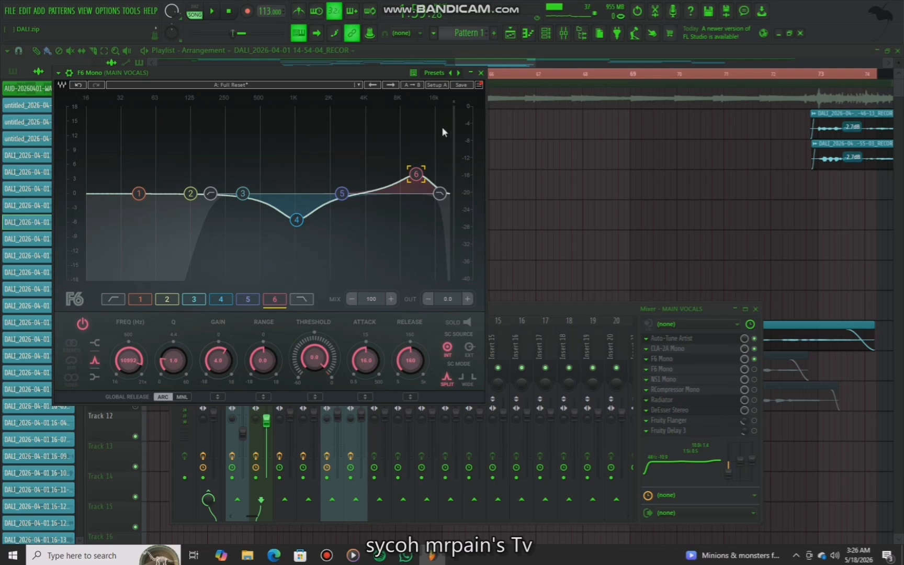
click(481, 74)
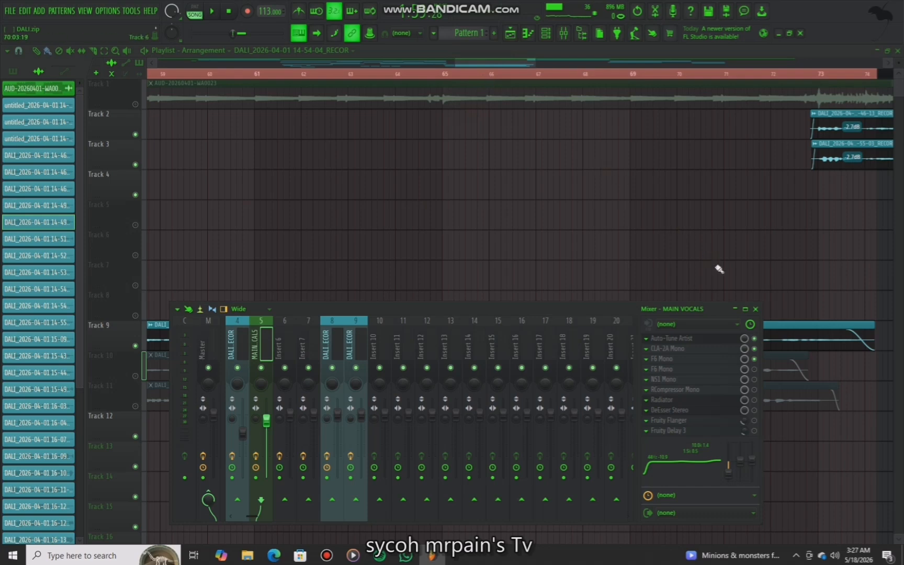
Play back the vocals while bypassing and re-enabling the first F6 Mono slot to compare
key(space)
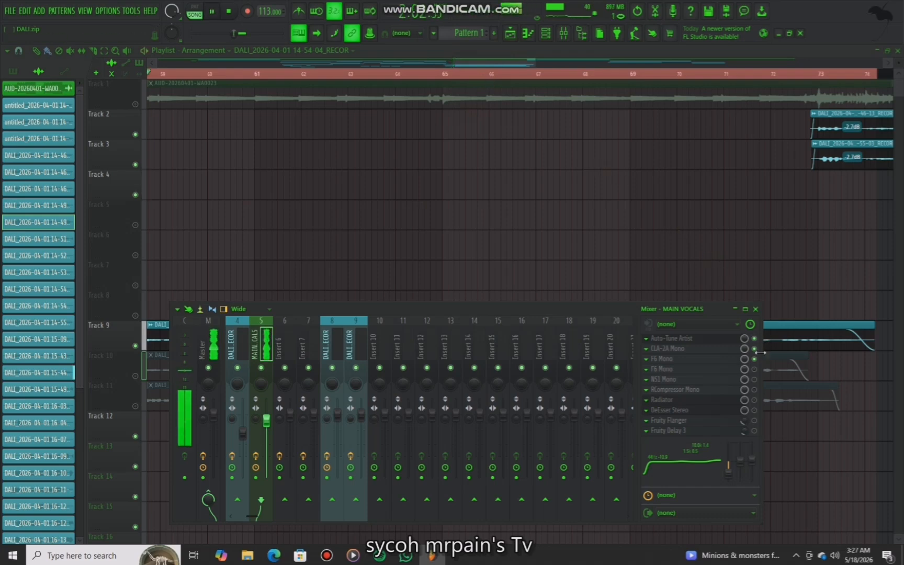
key(space)
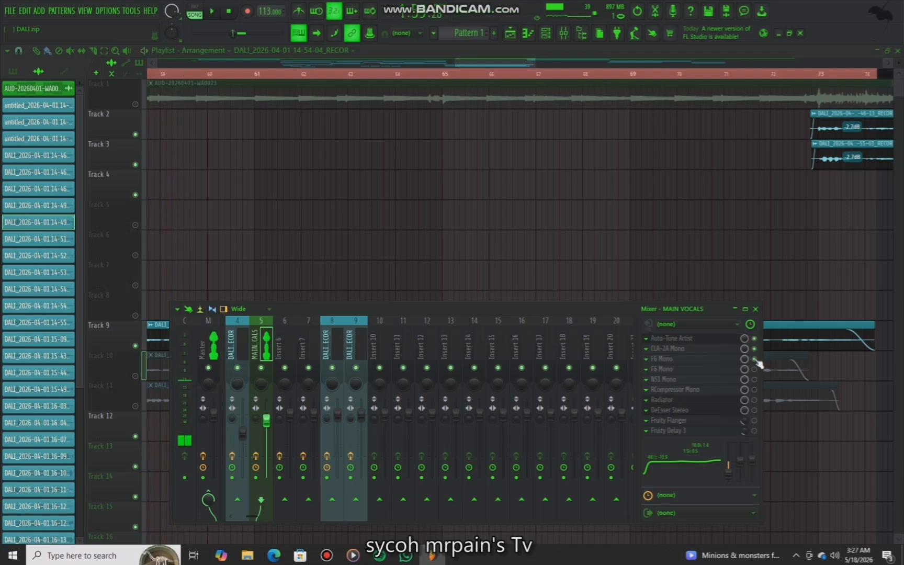
click(756, 360)
key(space)
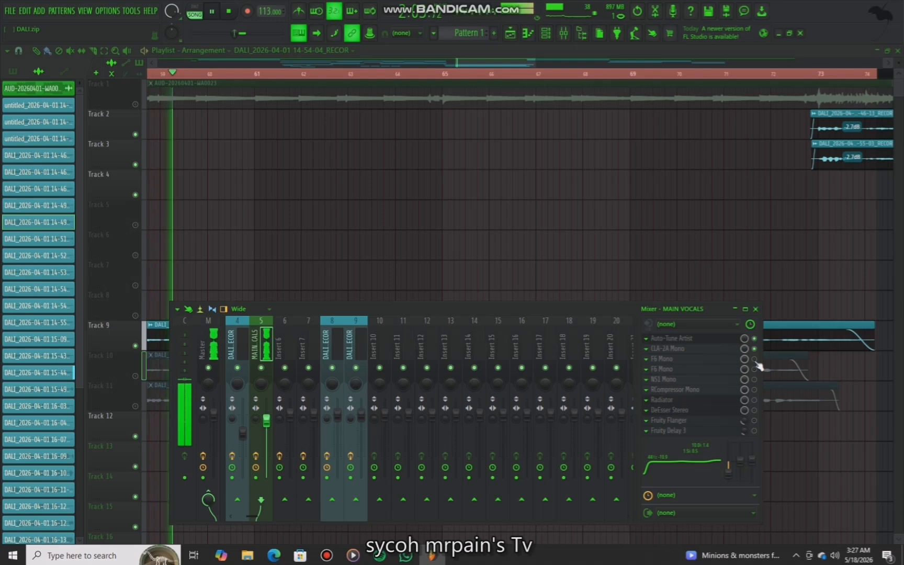
click(753, 359)
key(space)
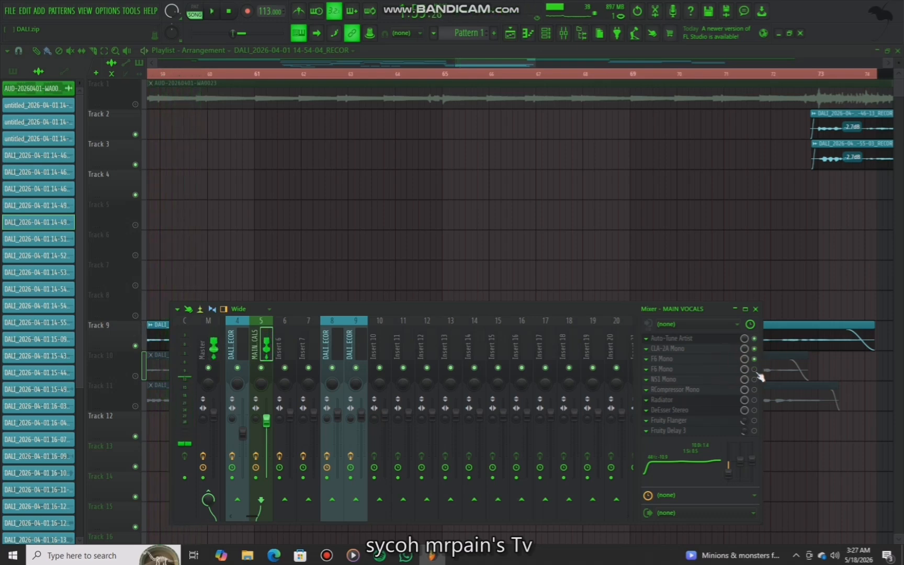
Enable the second F6 Mono slot, inspect its low-cut and band 6 settings, and close its window
click(716, 376)
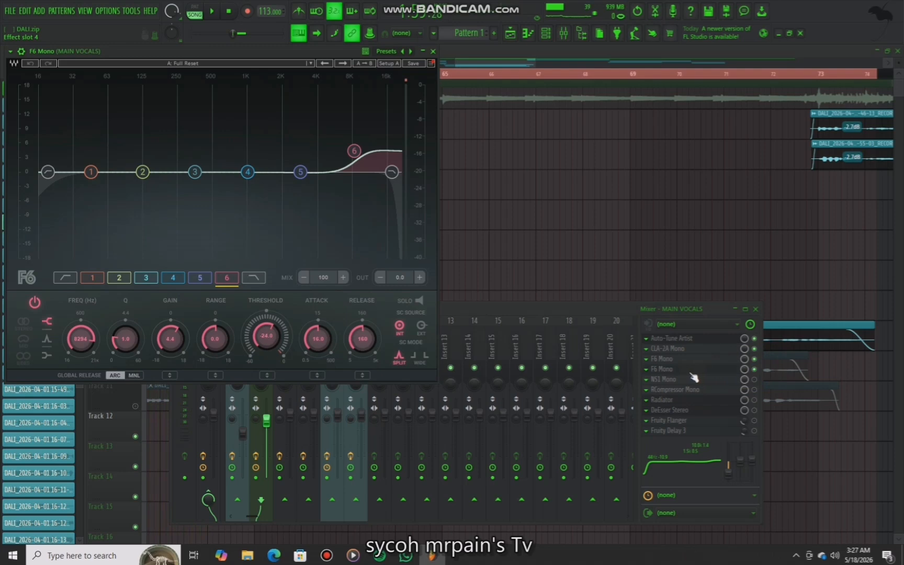
click(51, 171)
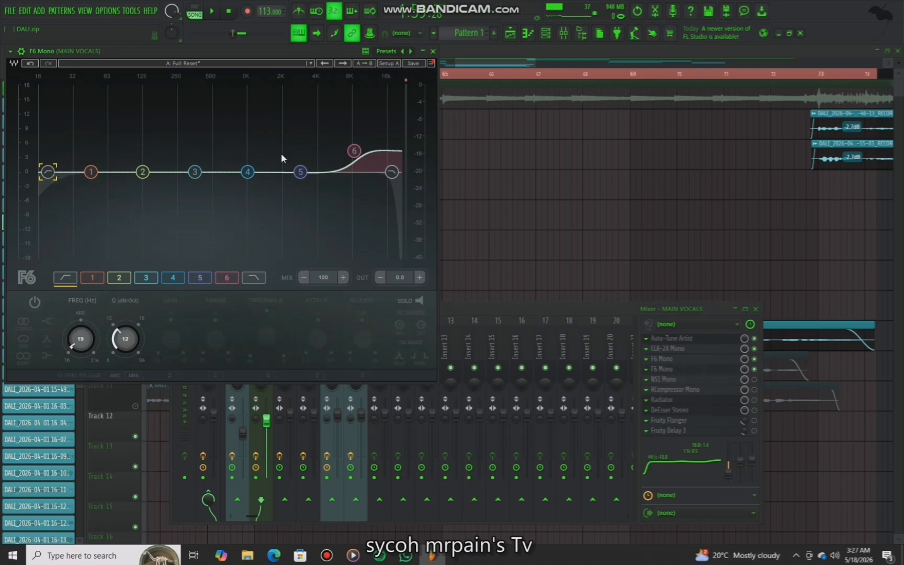
click(352, 152)
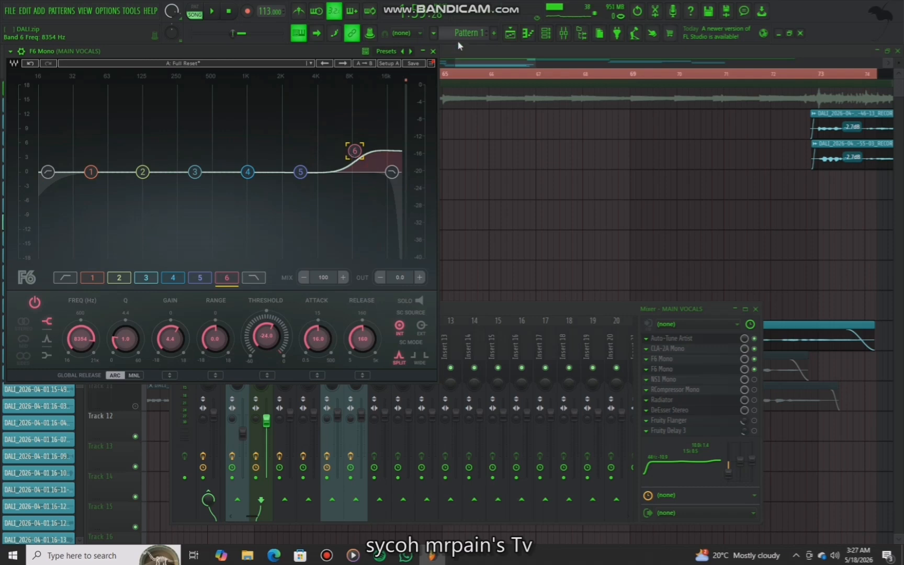
click(432, 51)
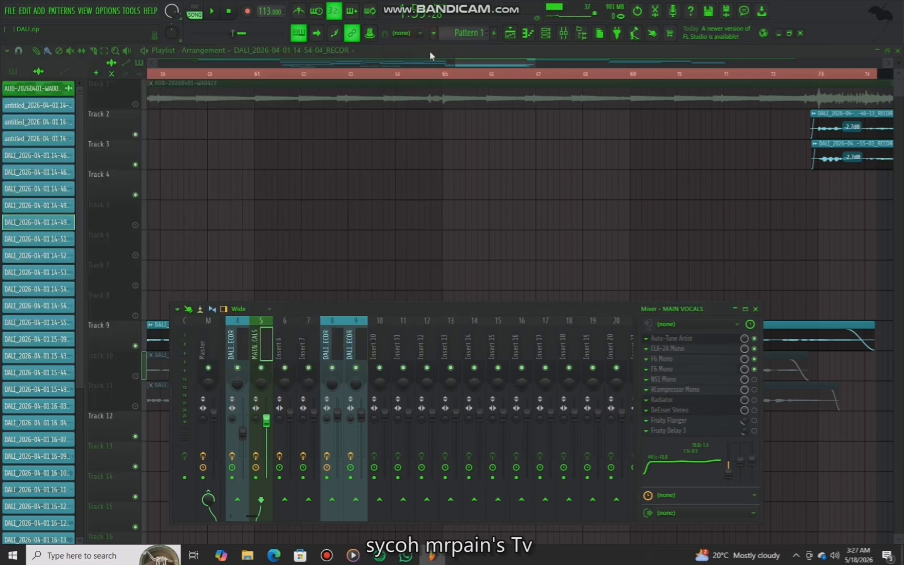
Play back the vocals, then enable the NS1 Mono slot and open and close its noise suppressor window
key(space)
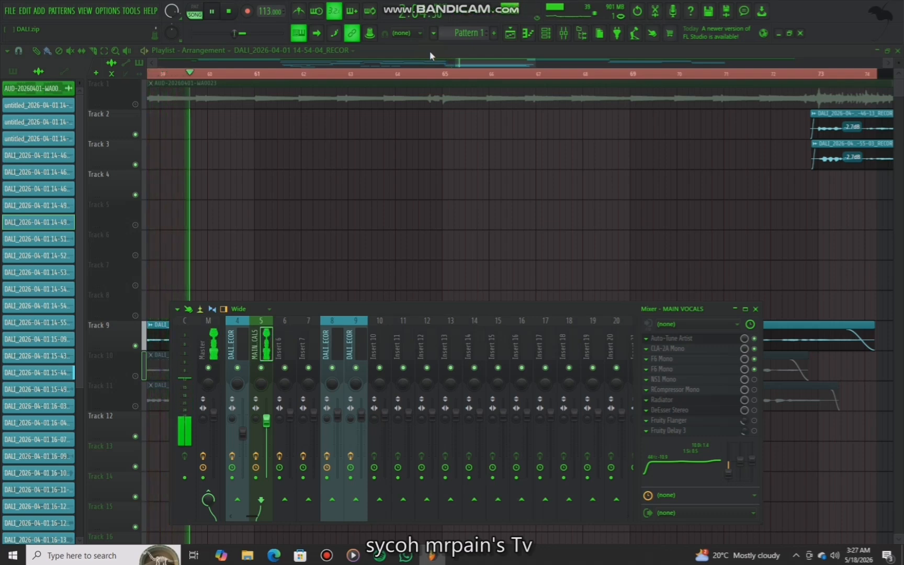
key(space)
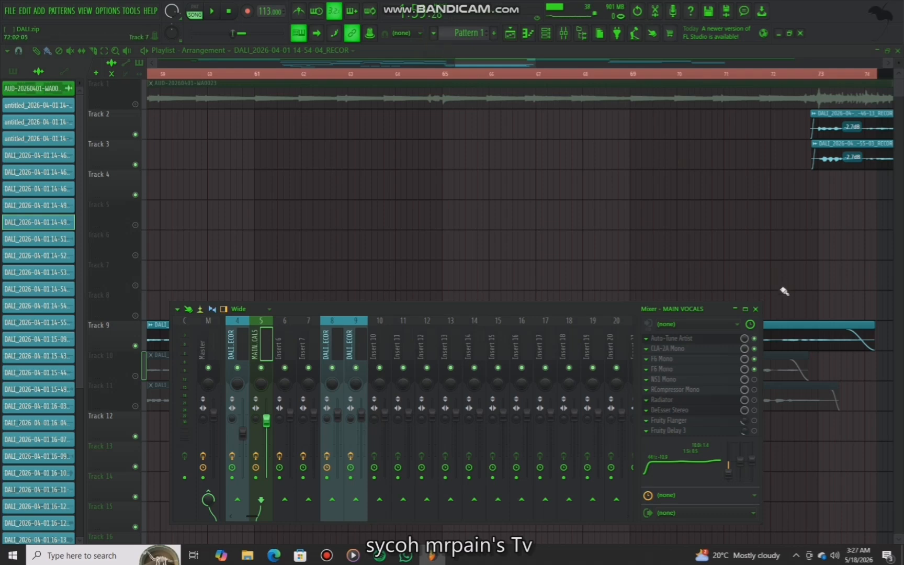
click(753, 379)
click(714, 379)
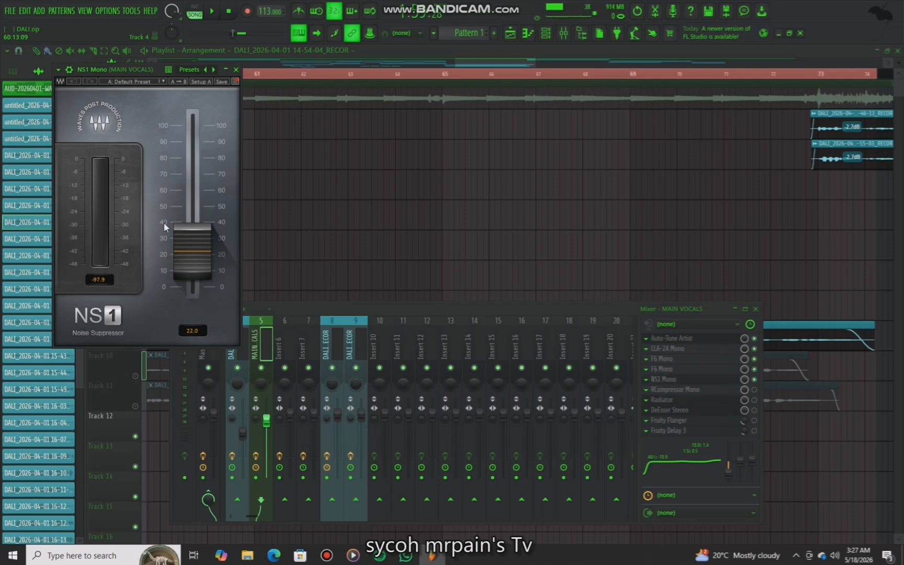
click(236, 70)
Play back the vocals while bypassing and re-enabling the NS1 Mono slot to compare
key(space)
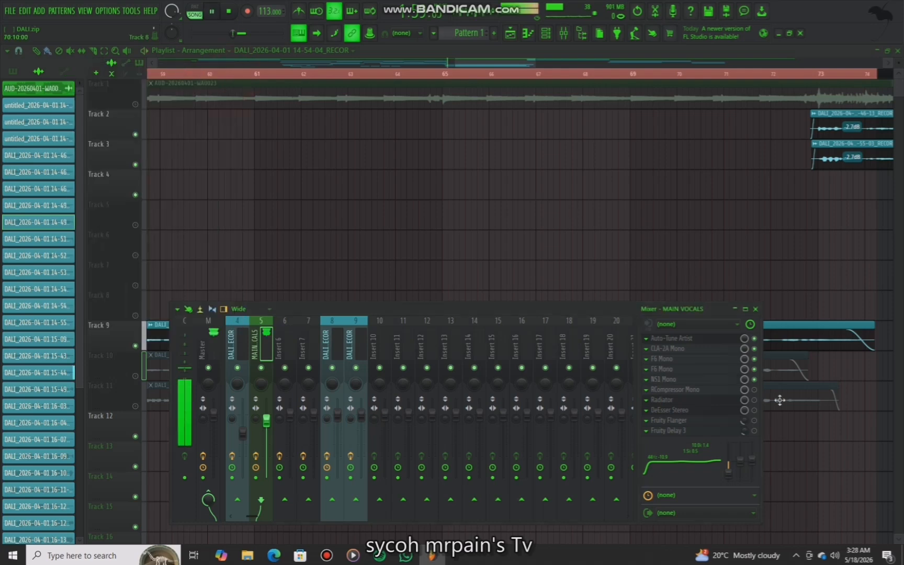
key(space)
click(753, 380)
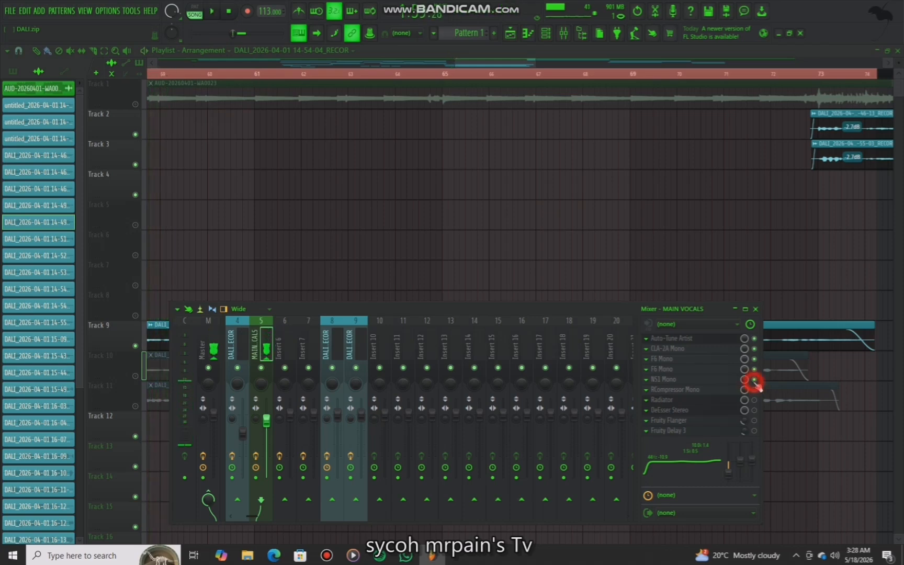
key(space)
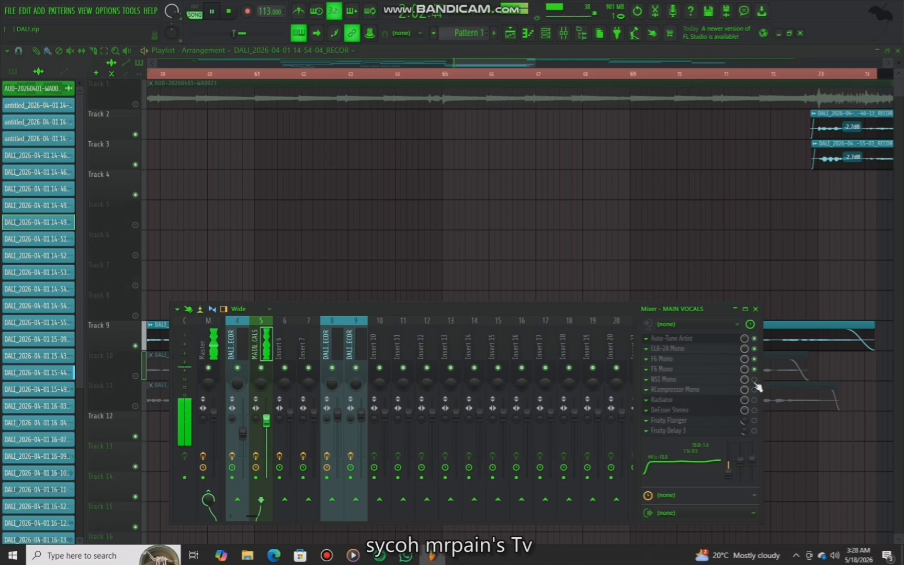
click(754, 380)
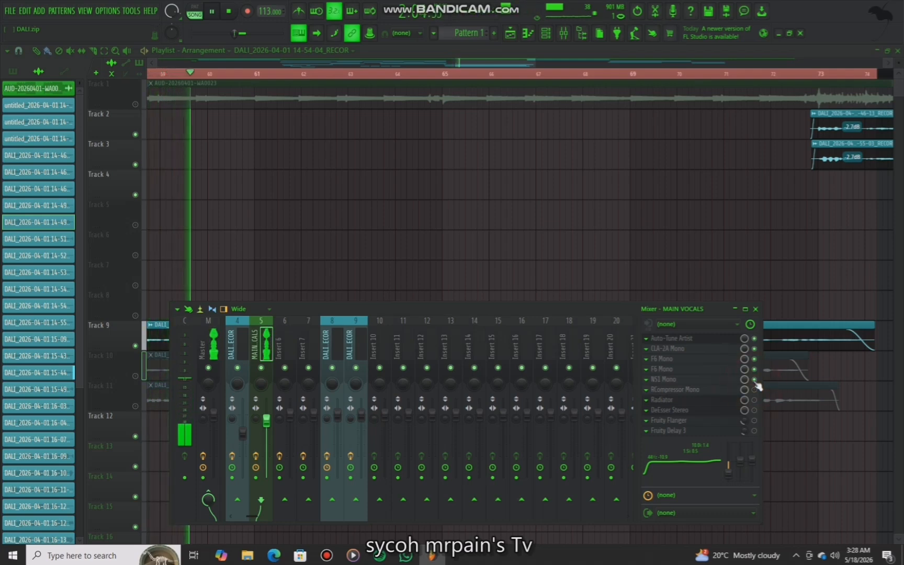
key(space)
Enable the RCompressor Mono slot, open its window, reposition it, and close it
click(711, 393)
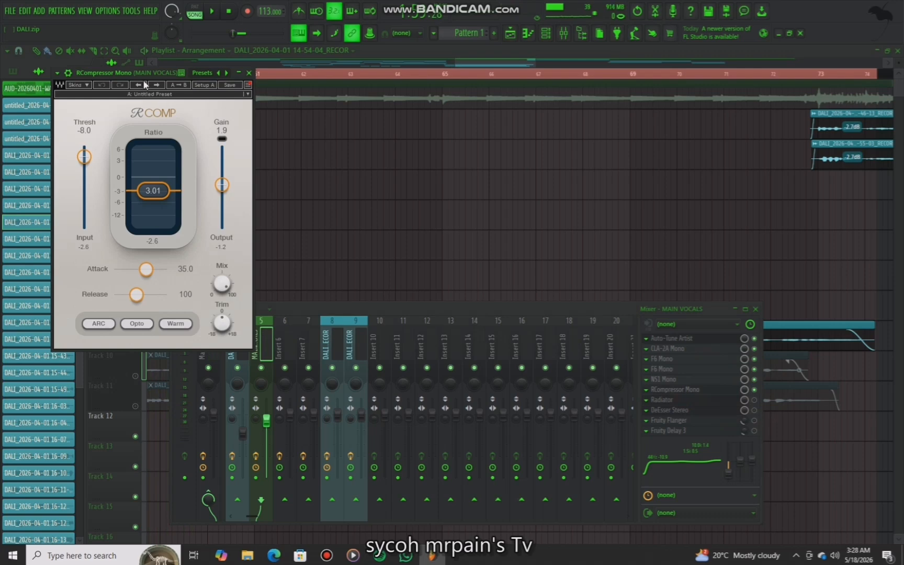
drag(146, 74, 231, 74)
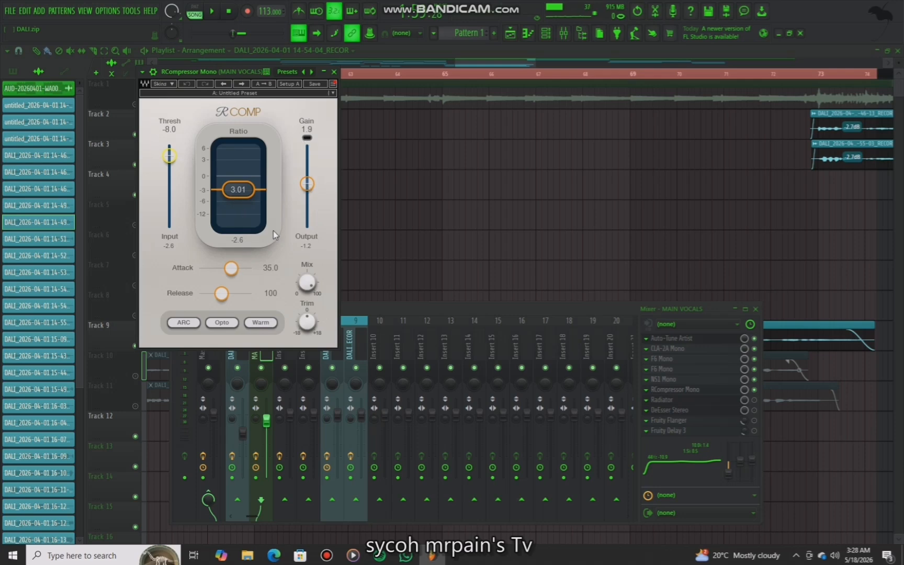
click(232, 267)
click(334, 71)
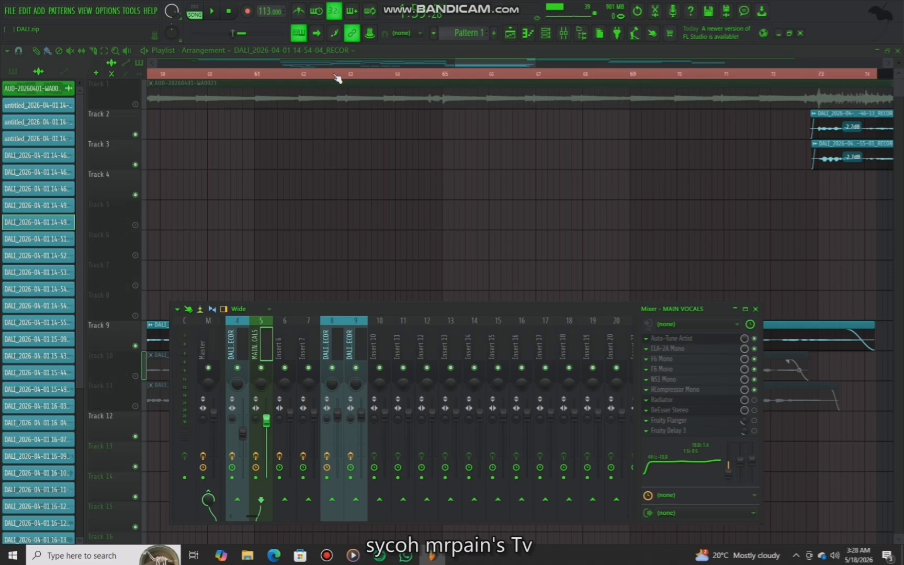
Play back the vocals, enable the Radiator slot, open its window and toggle its Mic/Line switch before closing
key(space)
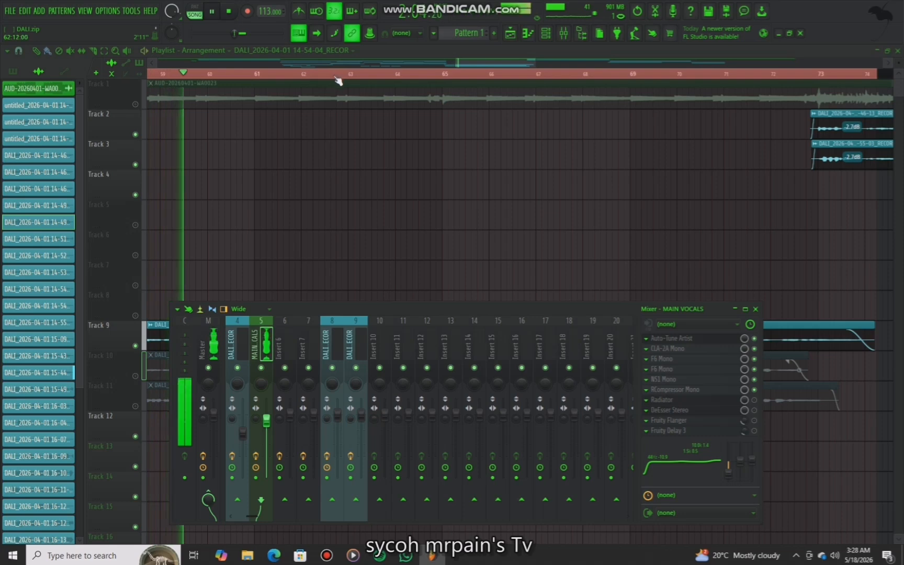
key(space)
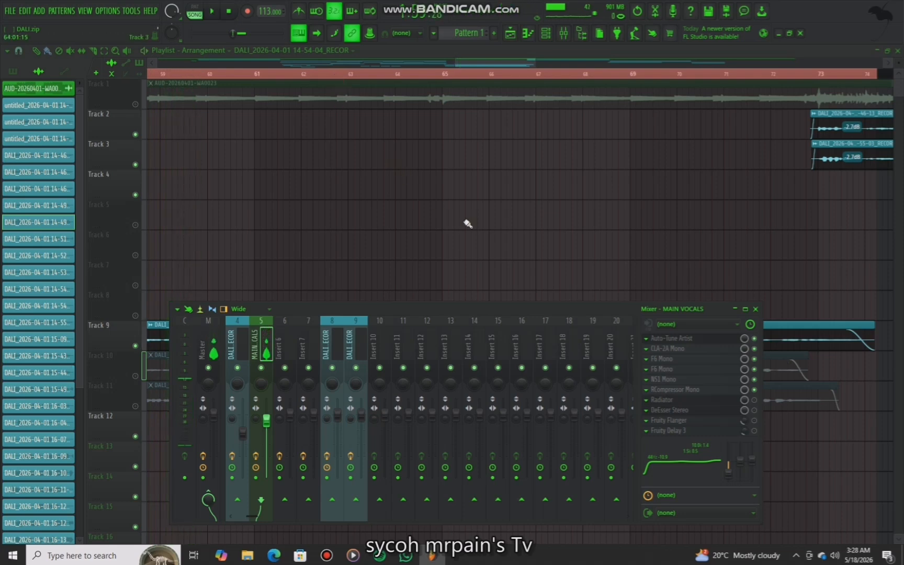
click(754, 401)
click(720, 399)
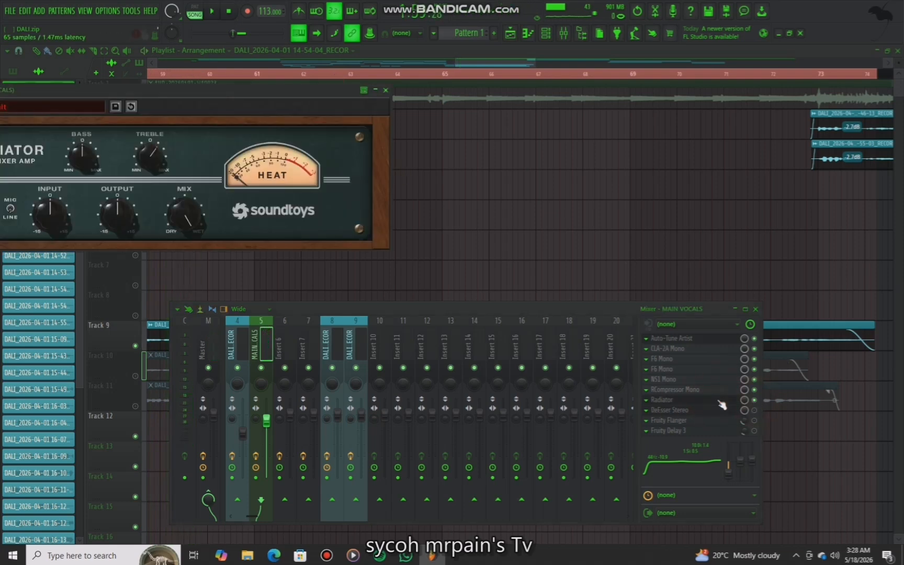
drag(237, 97, 465, 135)
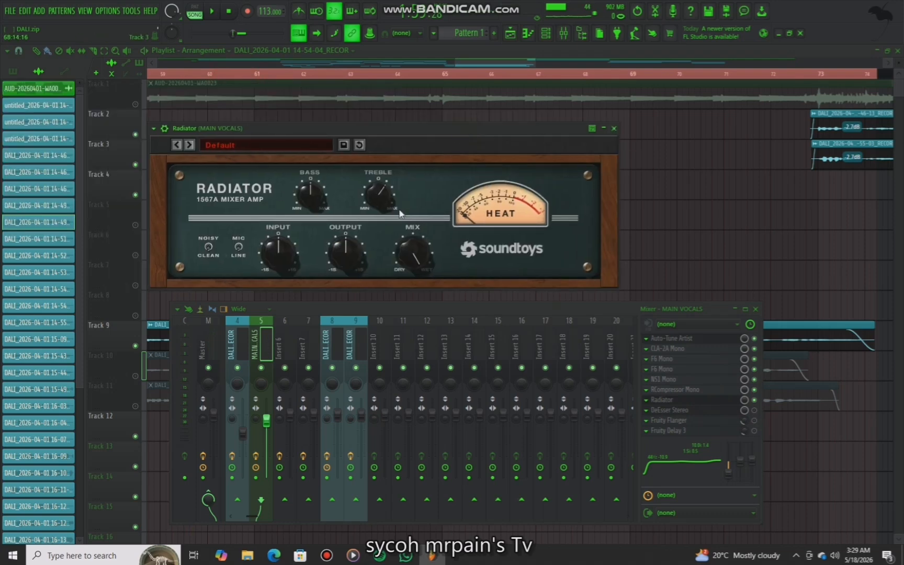
click(240, 252)
click(615, 129)
Reopen Radiator during playback, set its Mic/Line switch to LINE, and close the window
key(space)
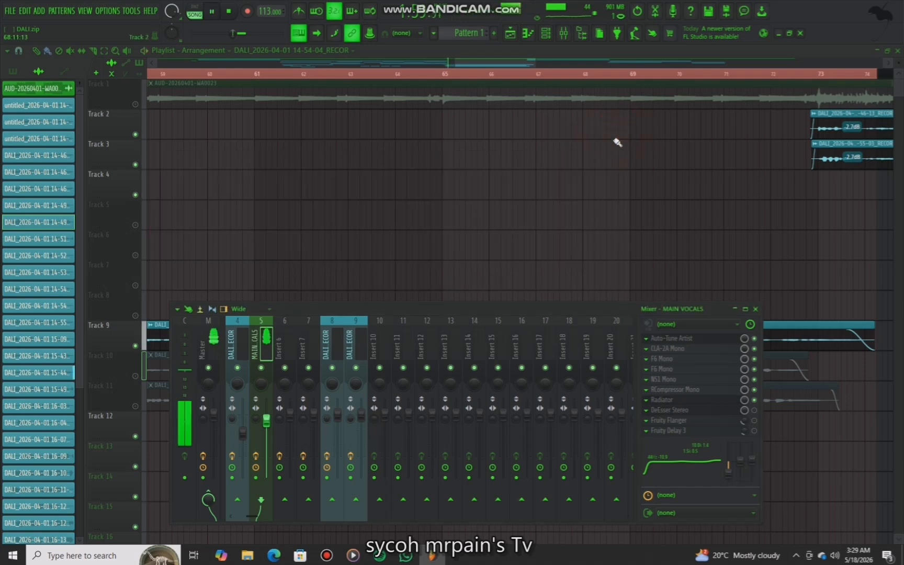
click(685, 400)
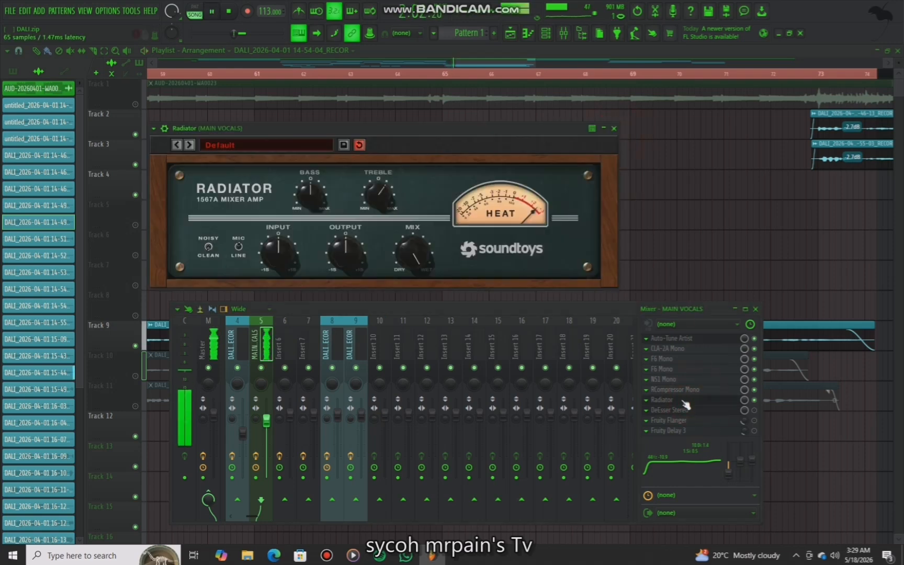
click(236, 246)
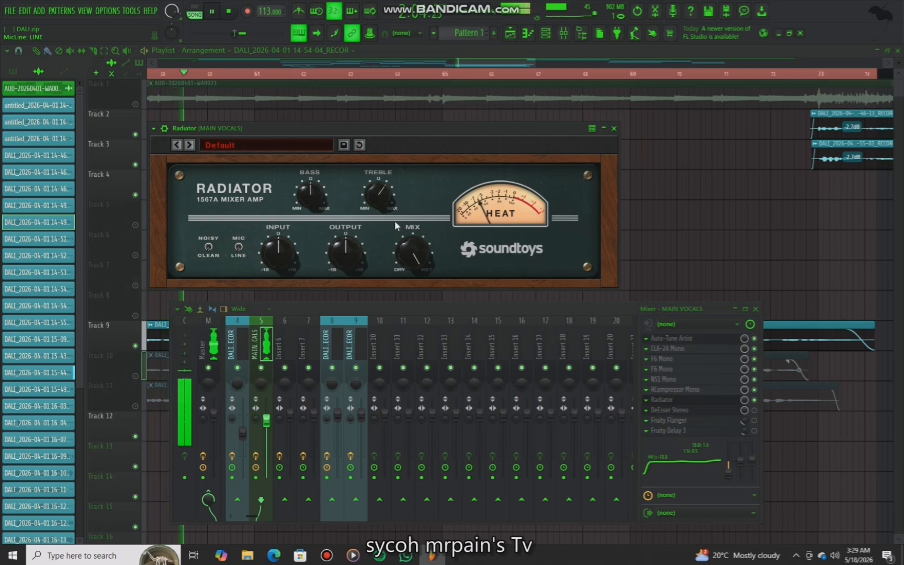
click(613, 128)
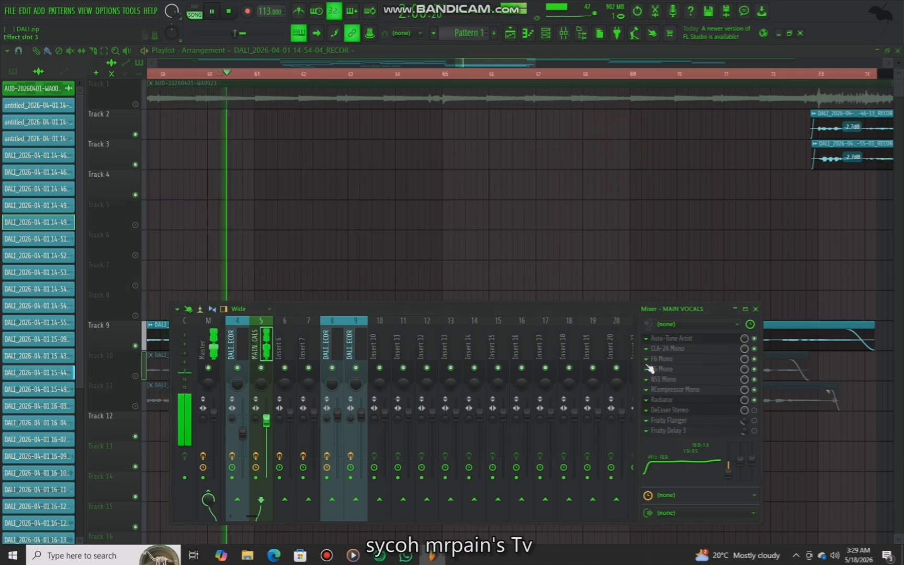
key(space)
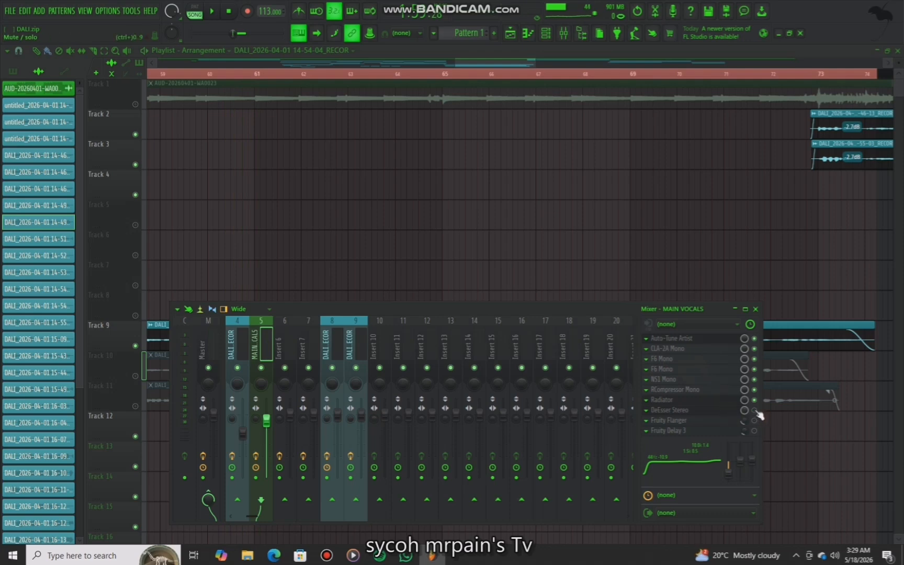
Open and close the DeEsser Stereo window, then enable its slot while playing back the vocals
click(676, 411)
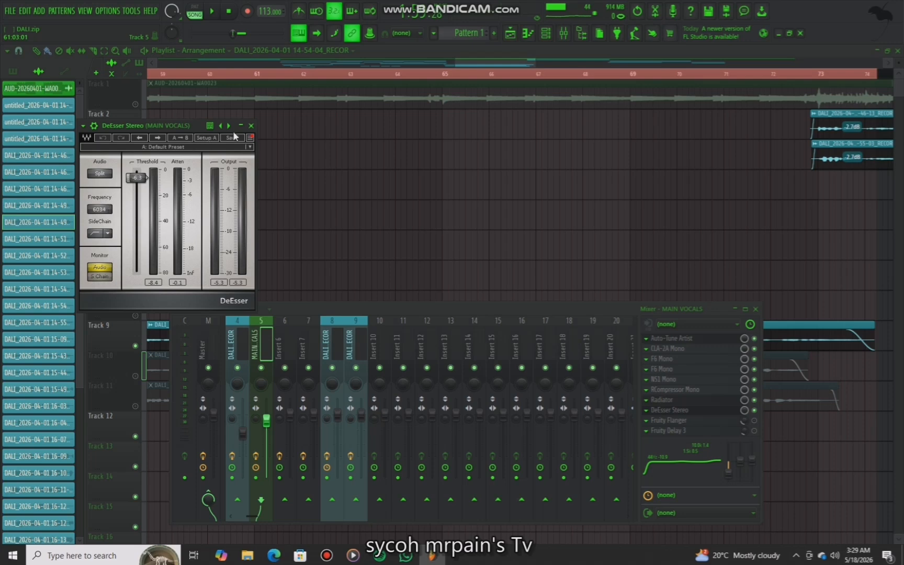
click(252, 126)
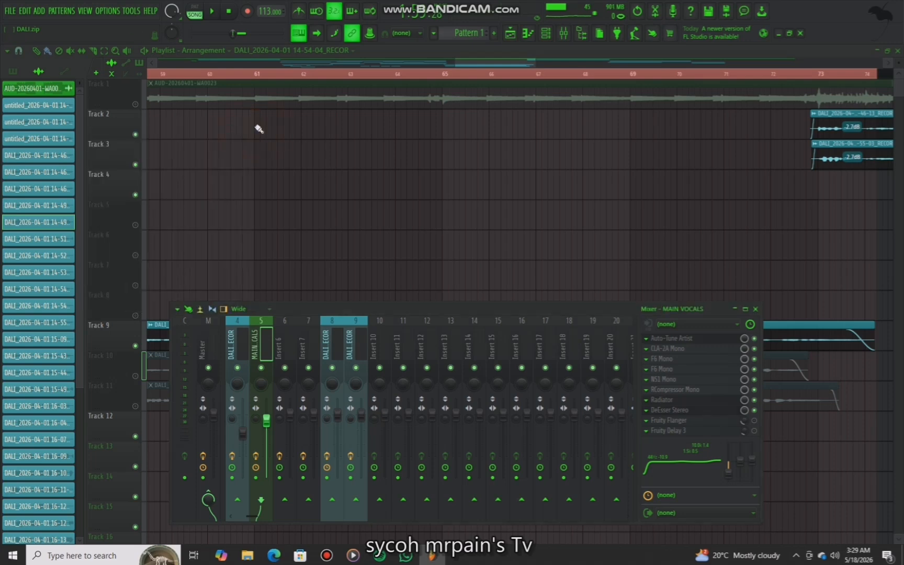
key(space)
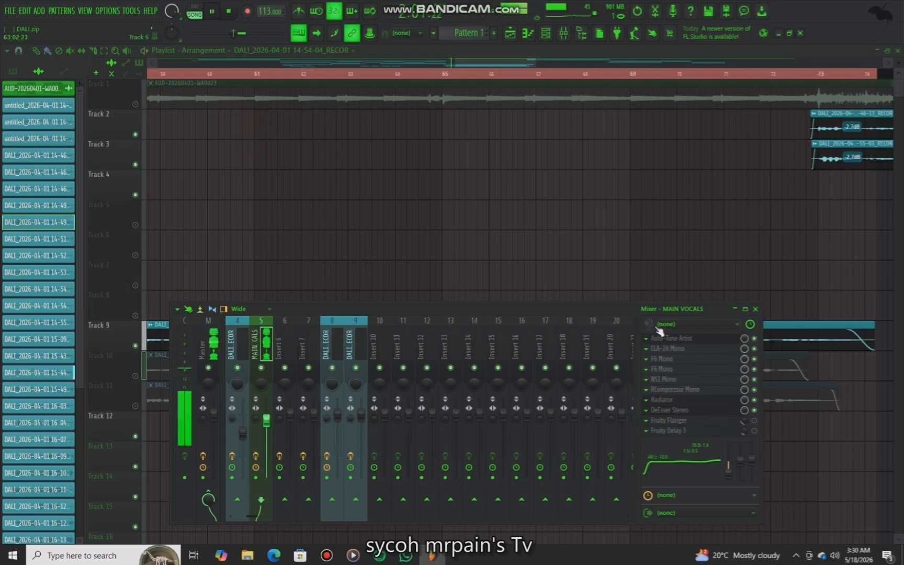
click(756, 413)
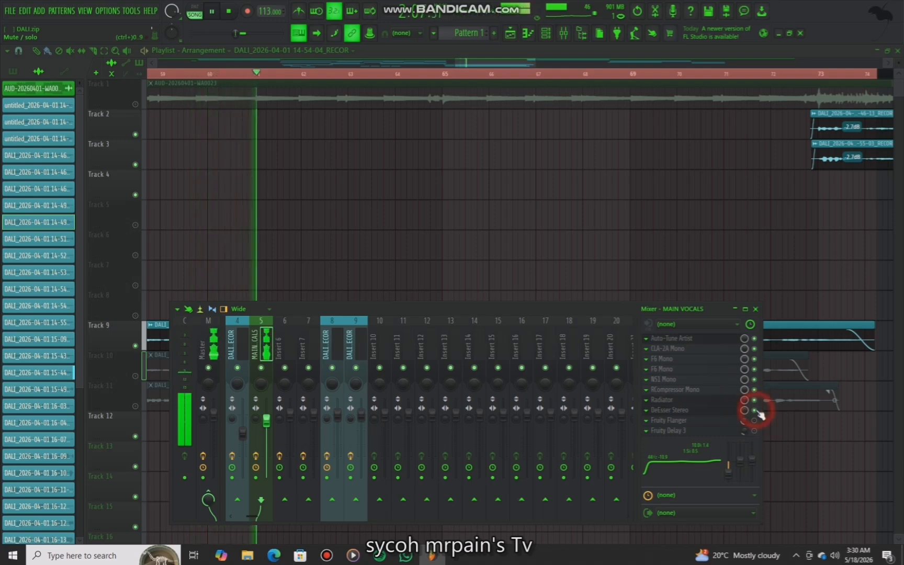
Stop playback, enable the Fruity Flanger slot on MAIN VOCALS, and open and close its window
key(space)
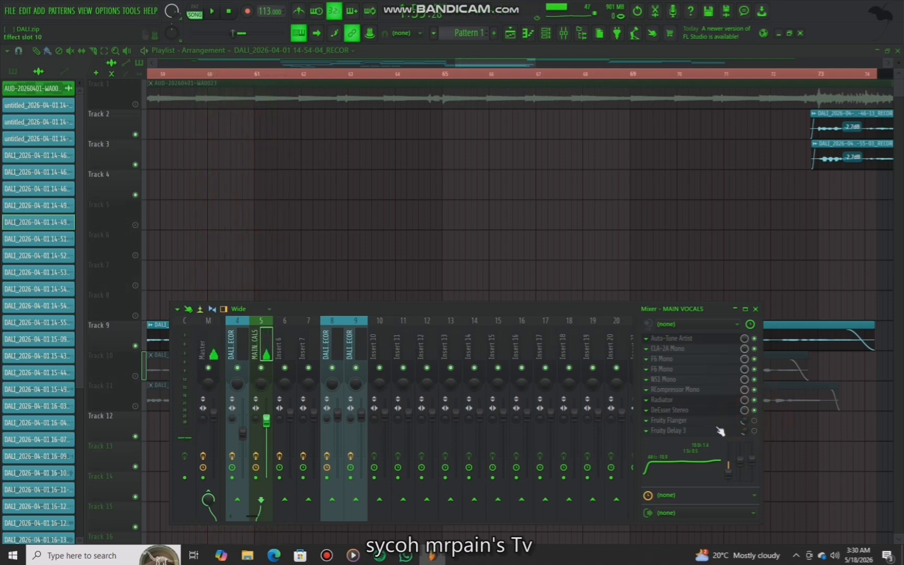
click(754, 420)
click(727, 421)
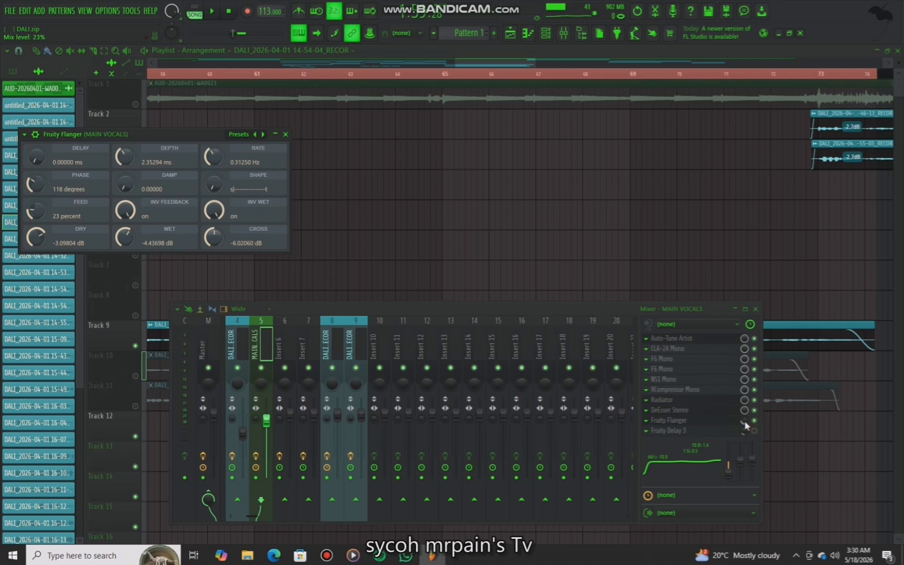
click(285, 135)
Play back the vocals while toggling the Fruity Flanger slot, then stop playback
key(space)
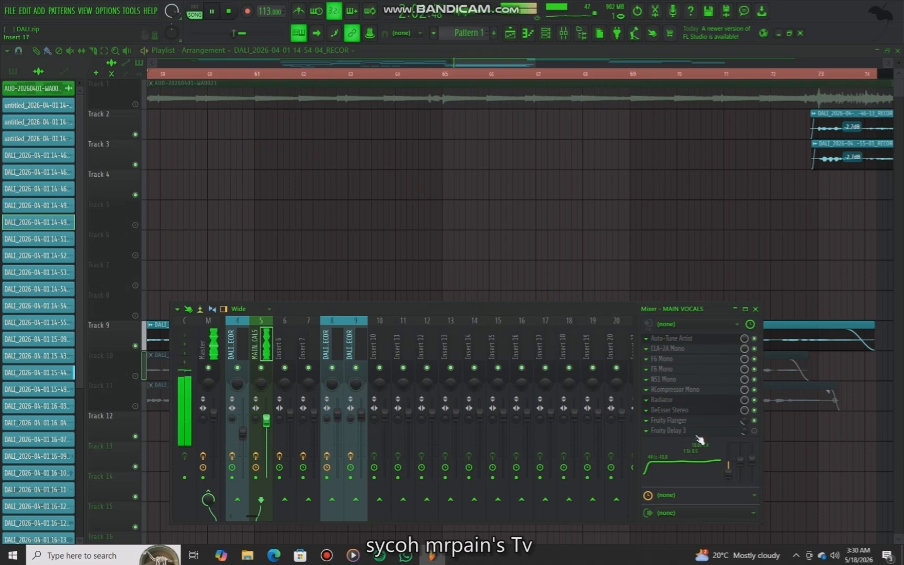
click(754, 421)
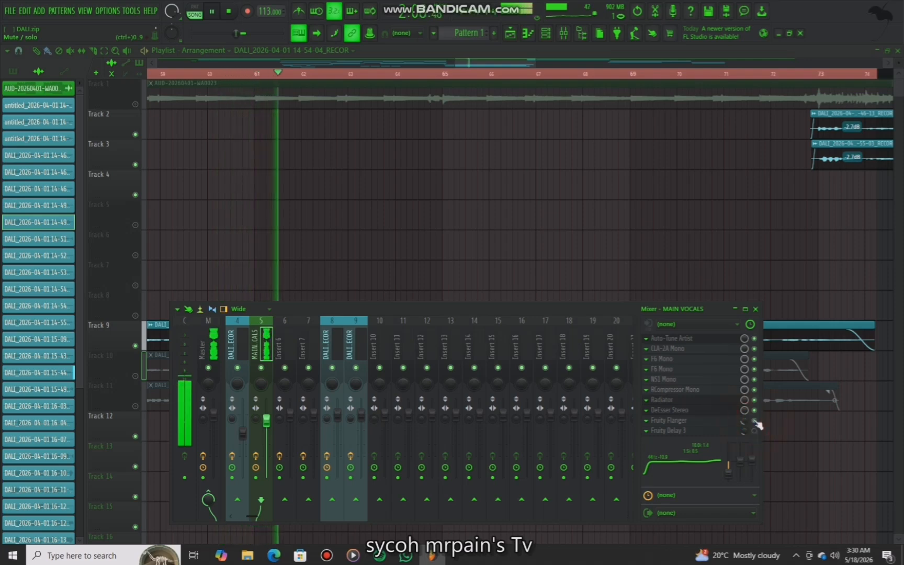
key(space)
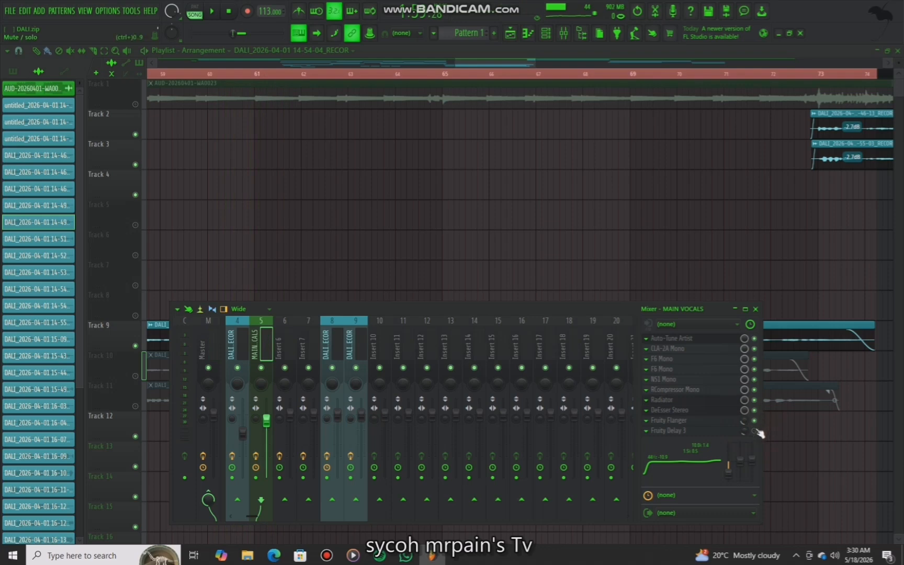
Open the Fruity Delay 3 window on MAIN VOCALS, reposition it, and close it
click(707, 436)
click(712, 434)
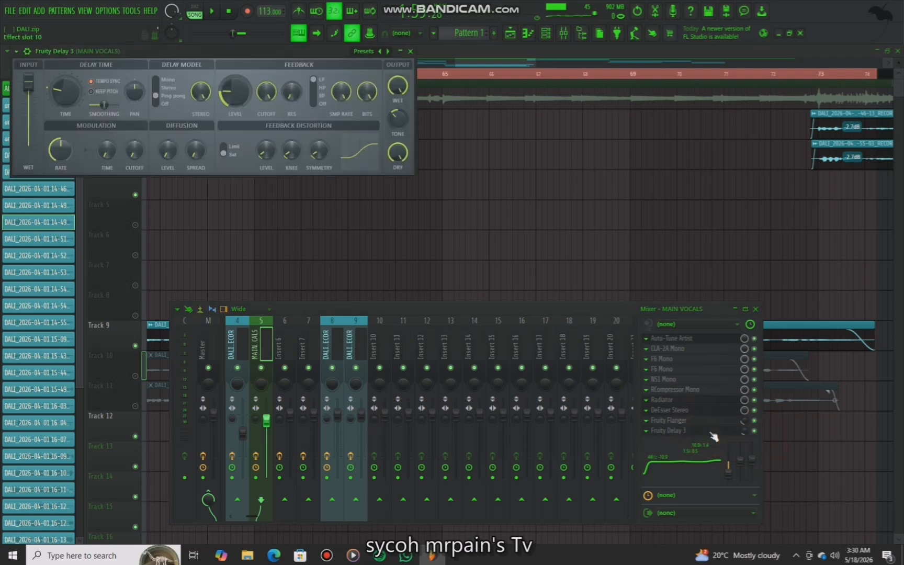
drag(197, 51, 292, 73)
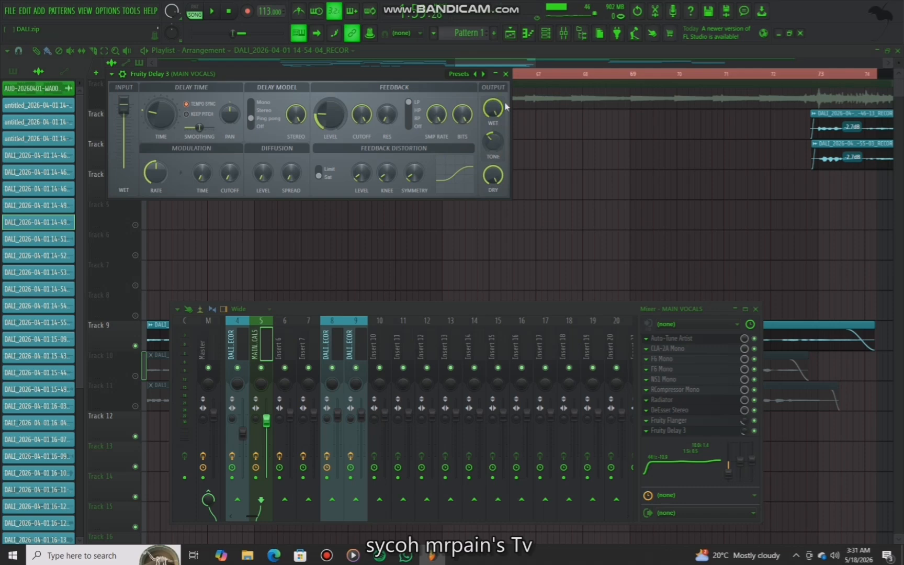
click(506, 75)
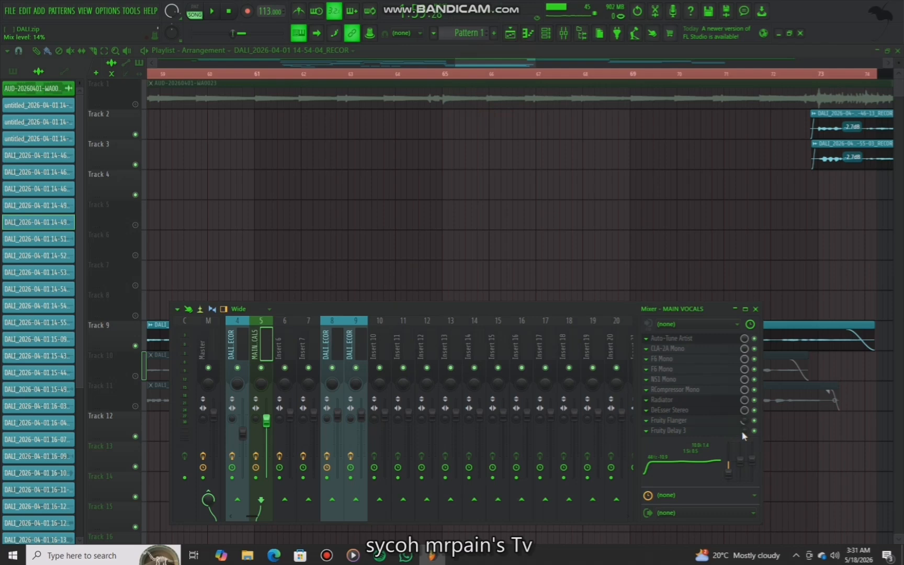
Route MAIN VOCALS as a send to Insert 6 and select Insert 6
key(space)
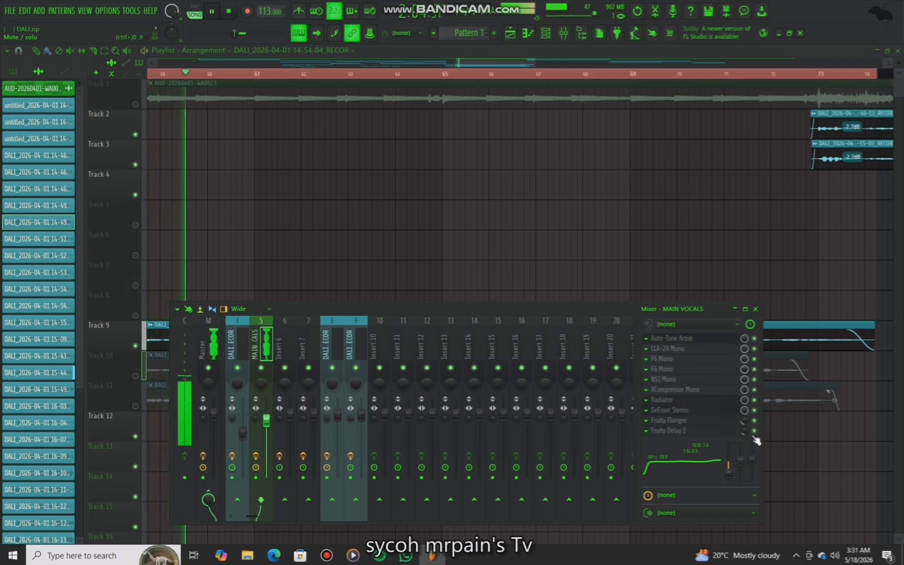
key(space)
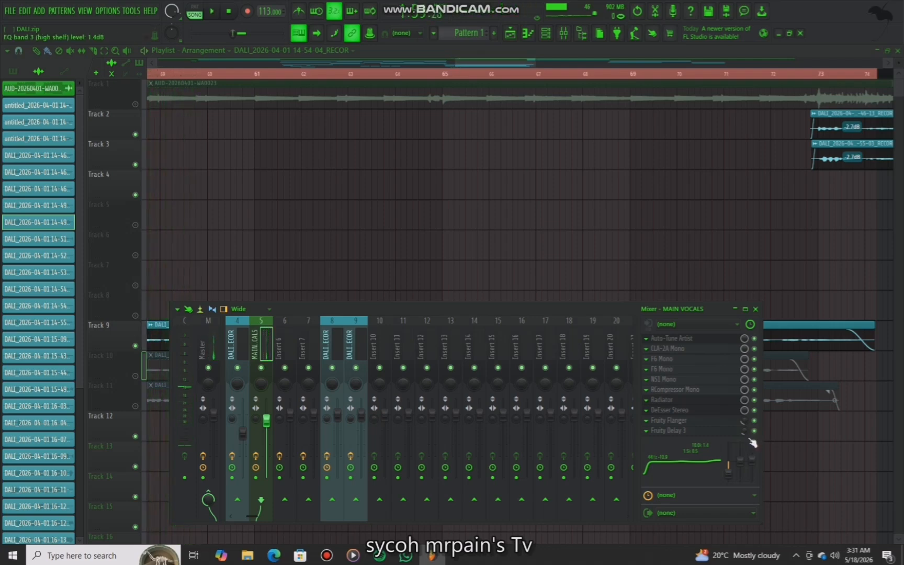
click(284, 500)
click(284, 345)
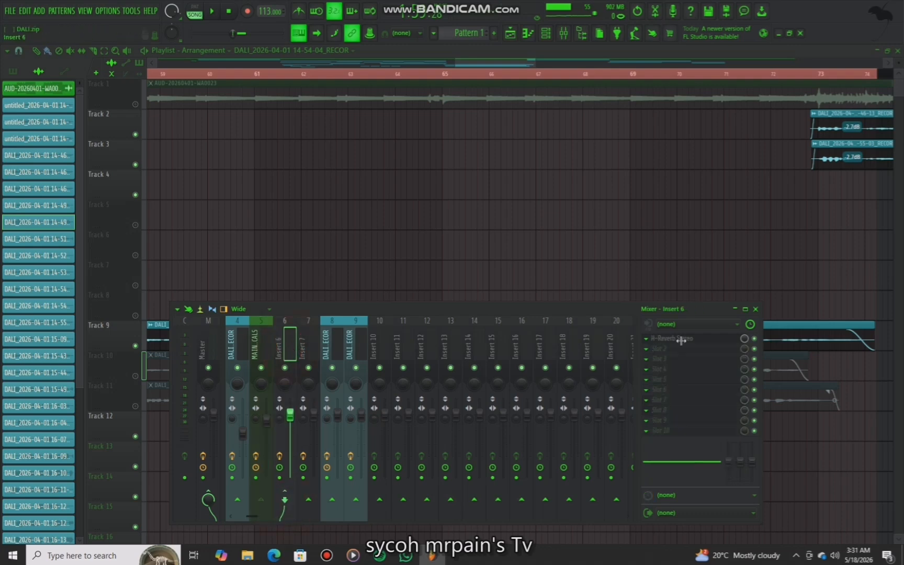
Open the H-Reverb Stereo plugin on Insert 6, reposition its window, and close it
click(700, 341)
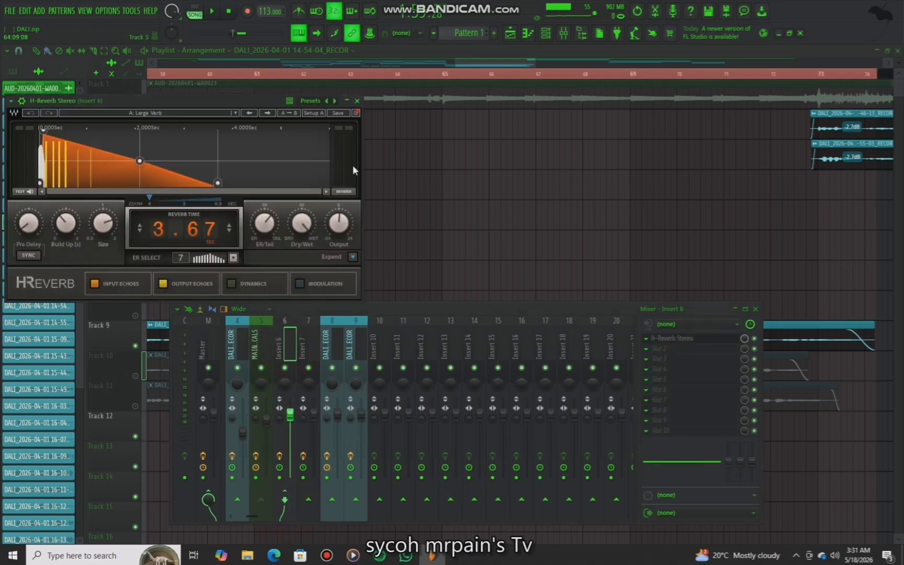
drag(249, 103, 372, 140)
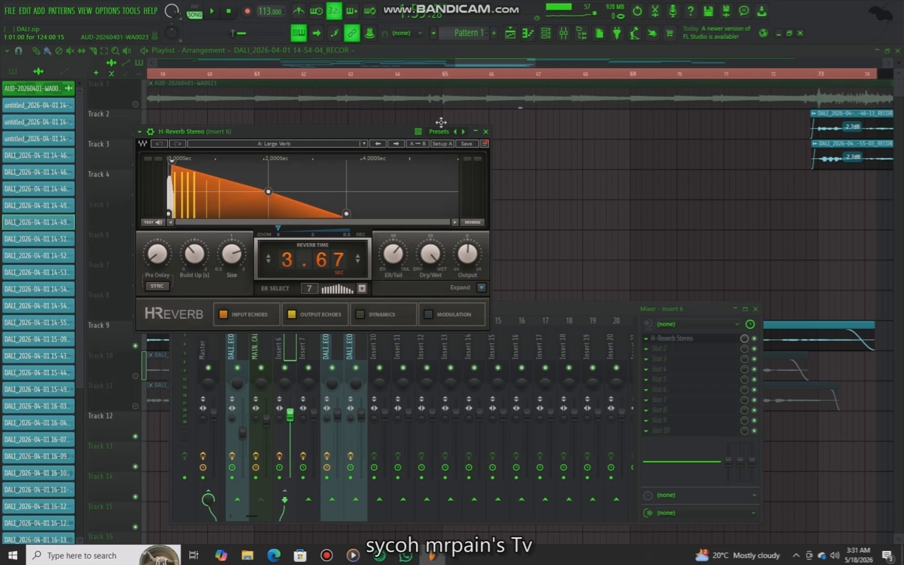
click(486, 132)
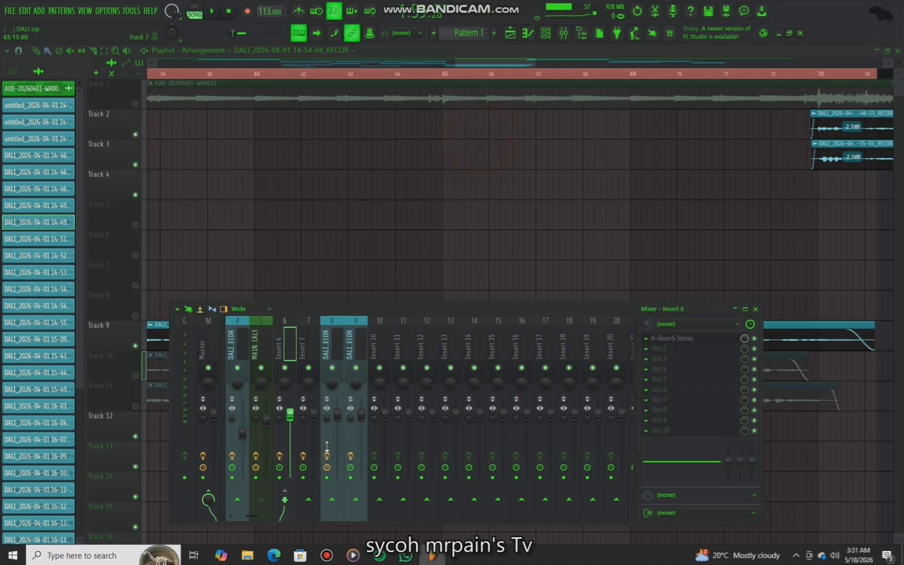
Reselect MAIN VOCALS, audition briefly, then route it as a send to Insert 7 and select Insert 7
click(259, 349)
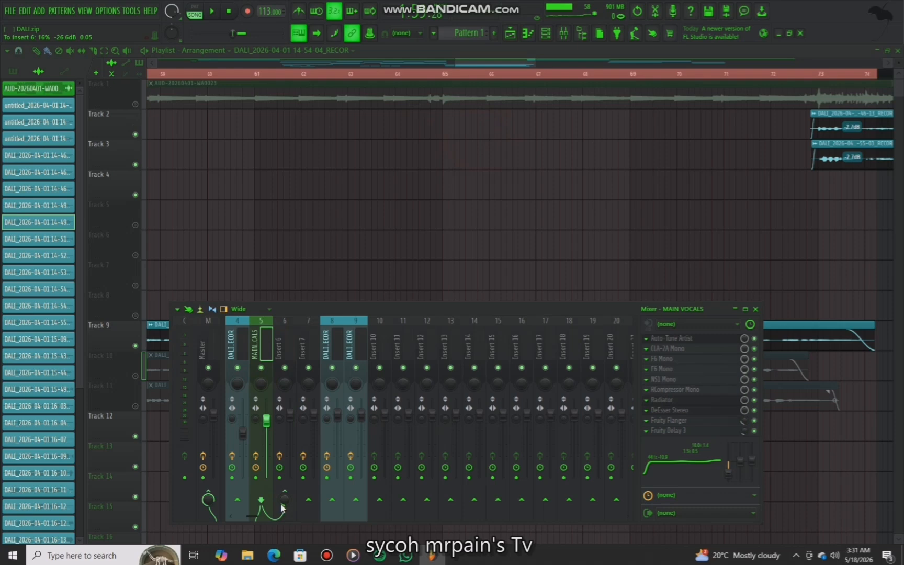
key(space)
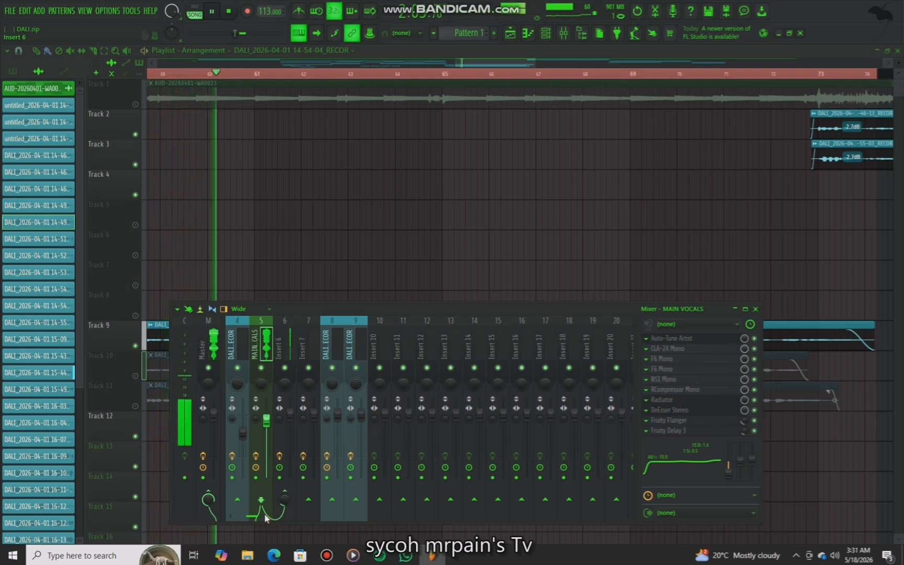
key(space)
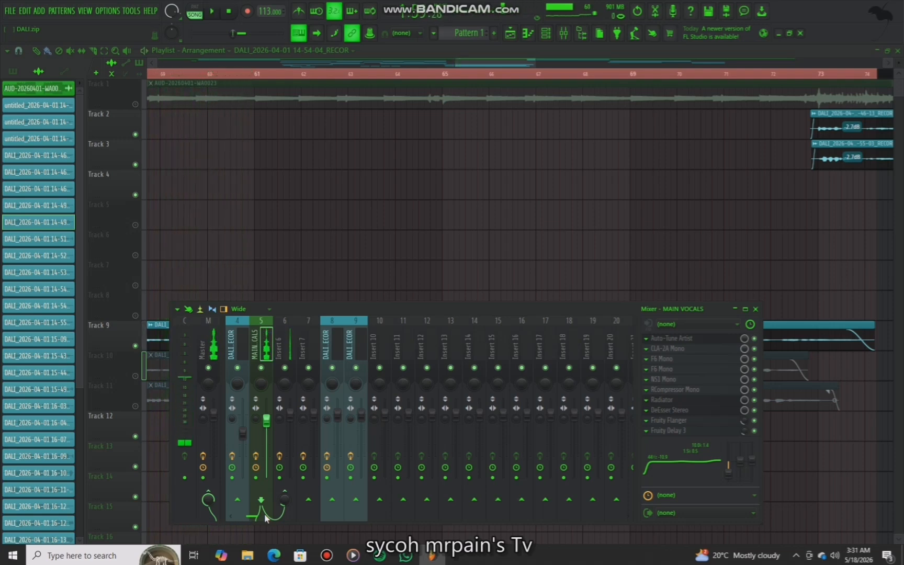
click(308, 501)
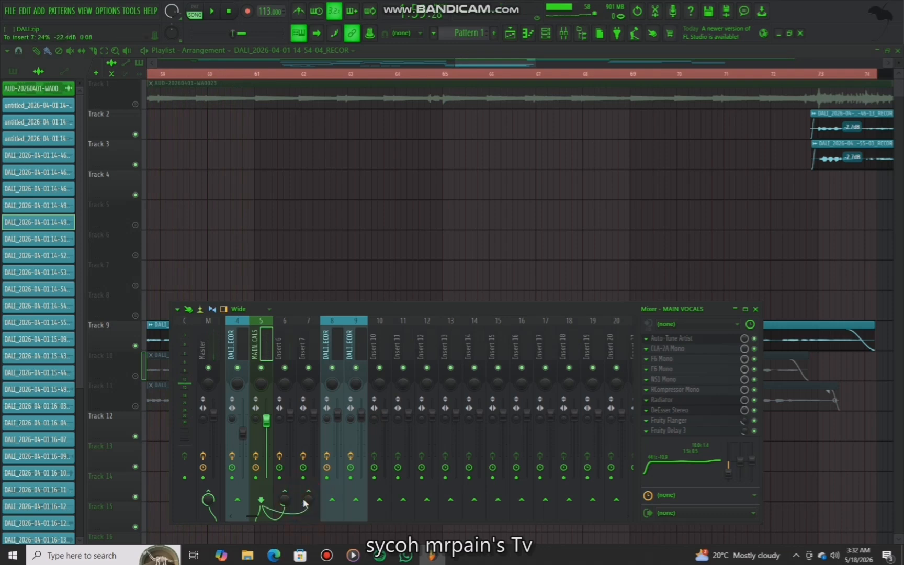
click(301, 355)
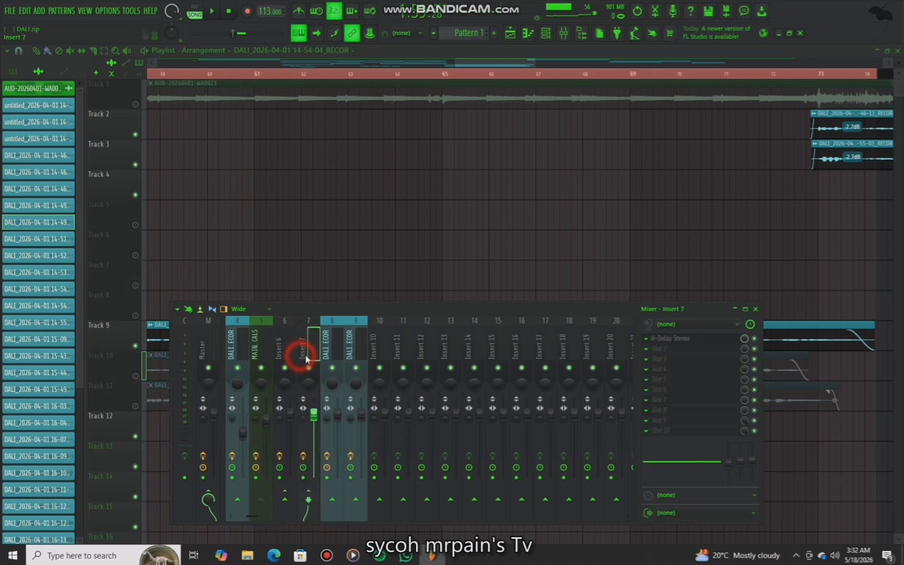
Open the H-Delay Stereo plugin on Insert 7, reposition its window, and close it
click(669, 338)
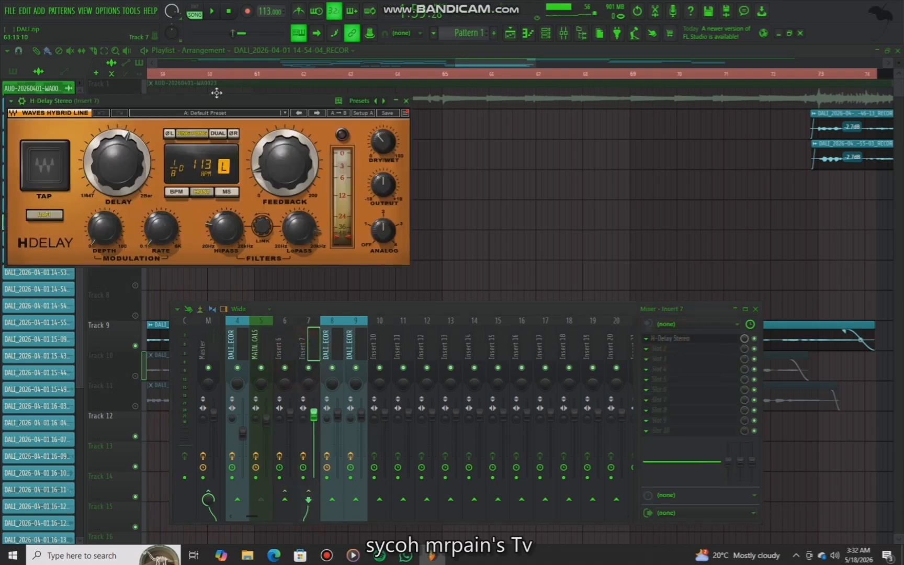
drag(213, 100, 349, 127)
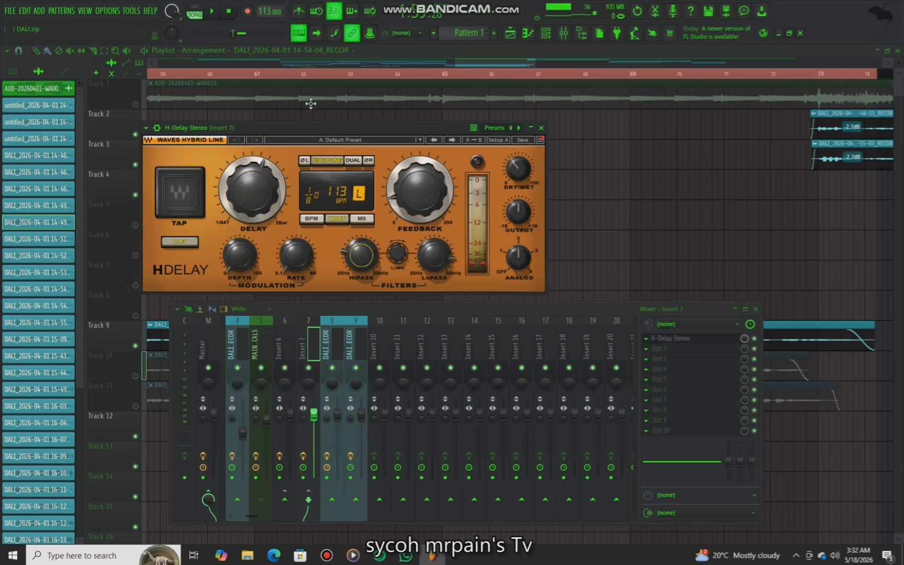
mouse_move(360, 255)
mouse_move(434, 255)
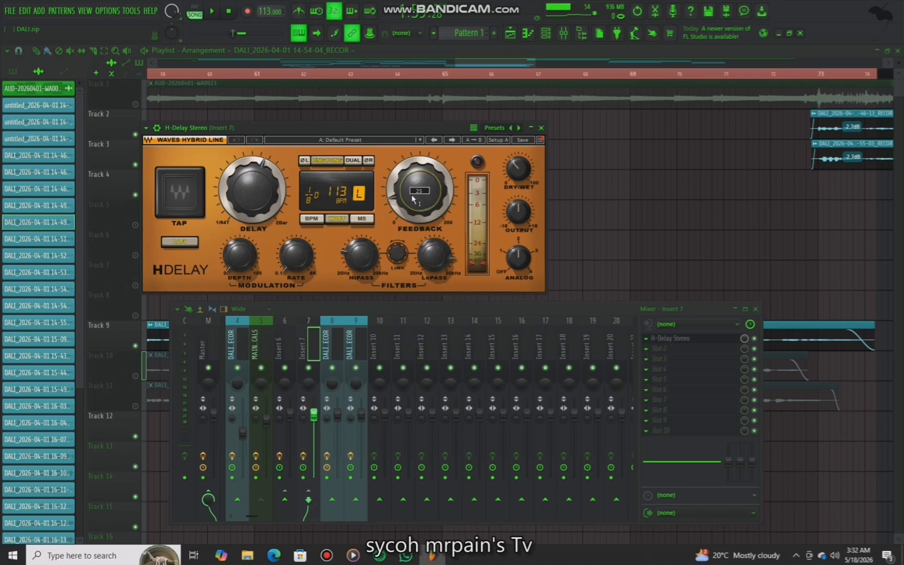
mouse_move(508, 176)
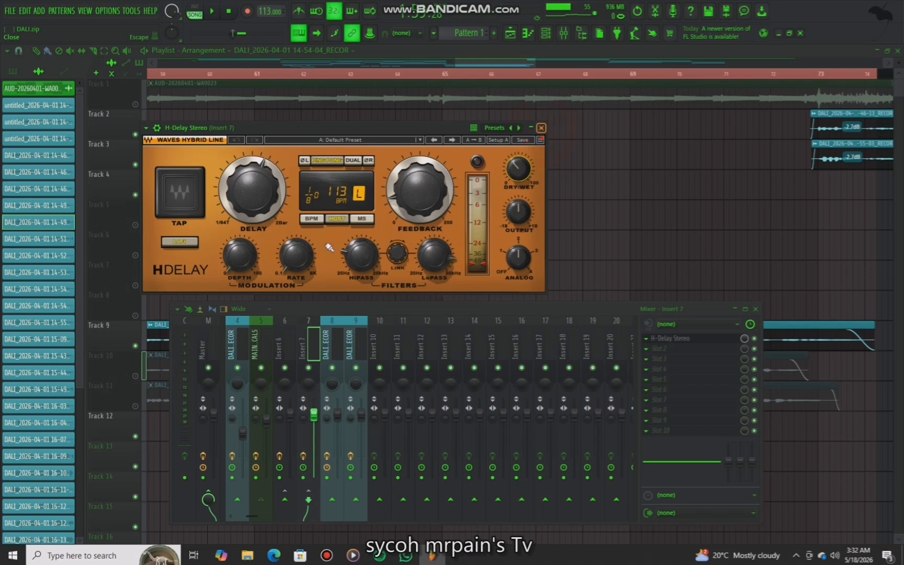
key(Escape)
Reselect MAIN VOCALS, audition the mix, move the mixer down, and unmute Track 1 in the playlist
click(265, 351)
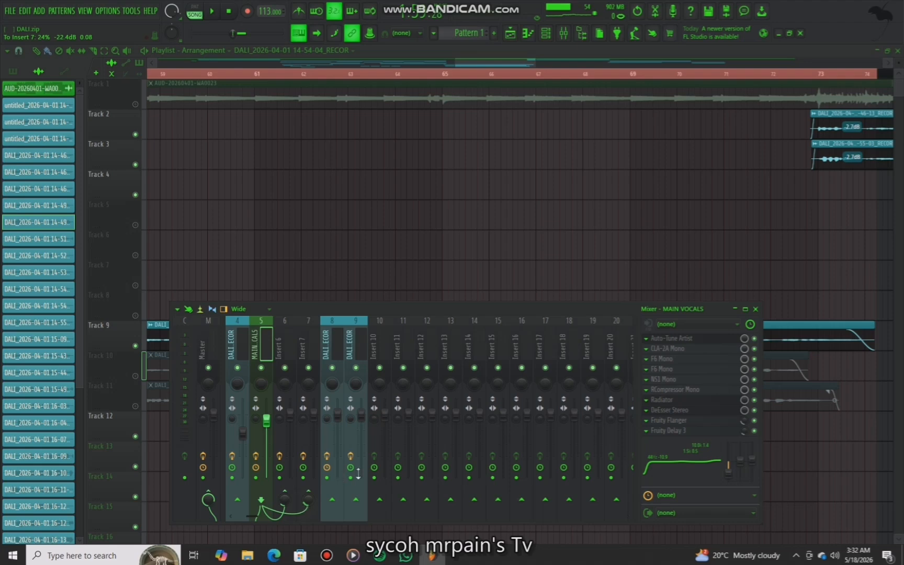
key(space)
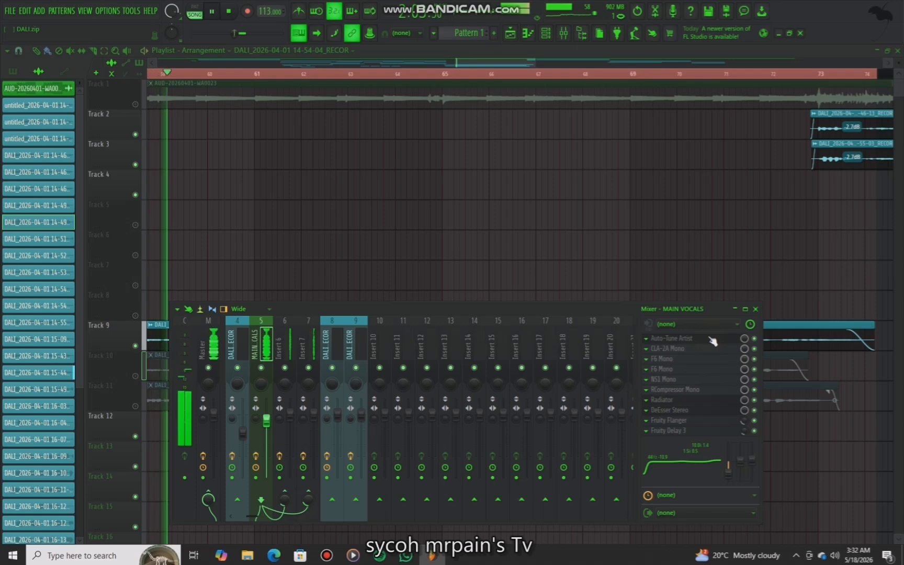
key(space)
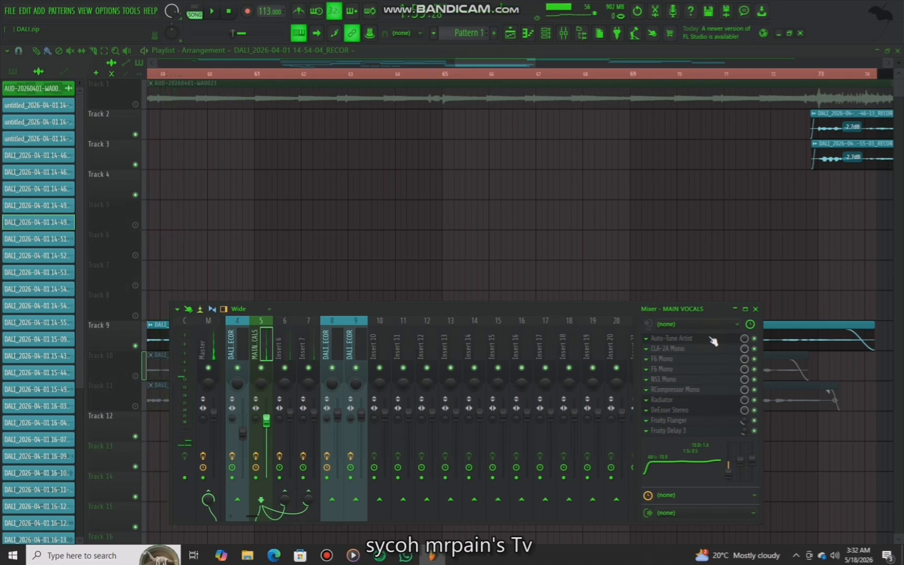
drag(585, 310, 584, 336)
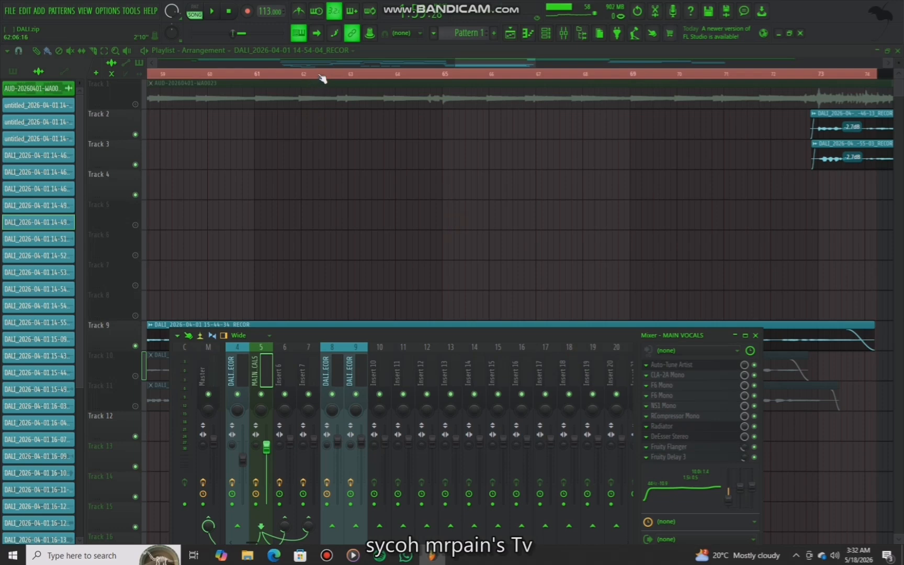
scroll(323, 81, down, 4)
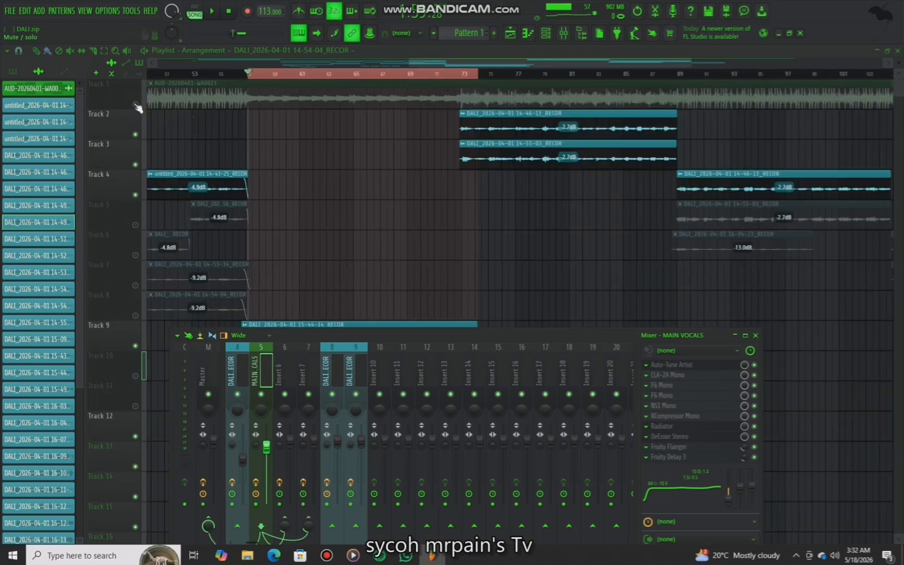
click(135, 105)
drag(249, 75, 248, 98)
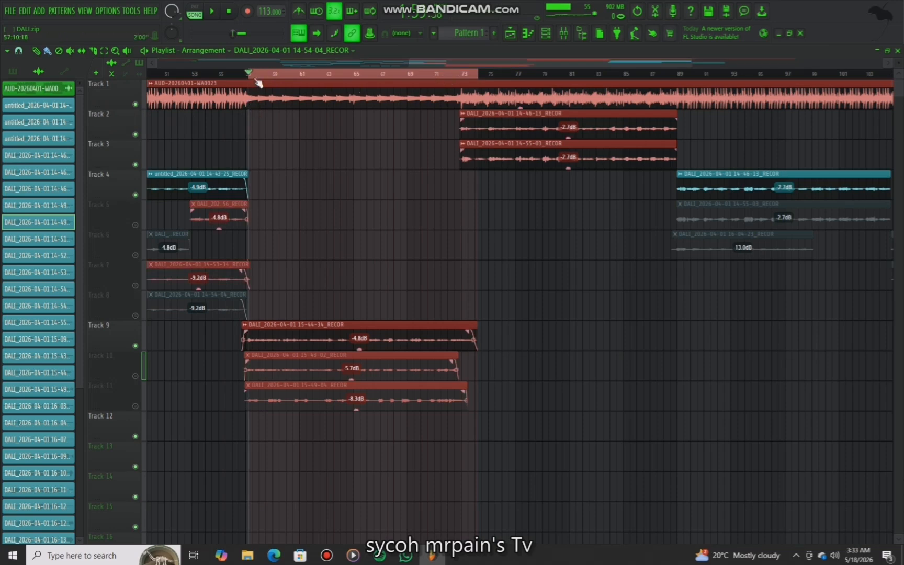
scroll(259, 82, up, 3)
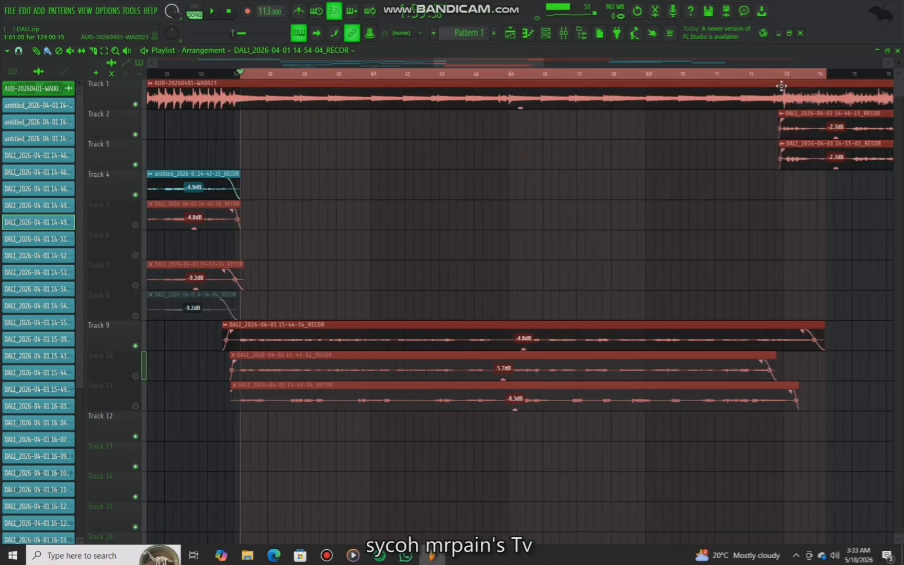
click(713, 213)
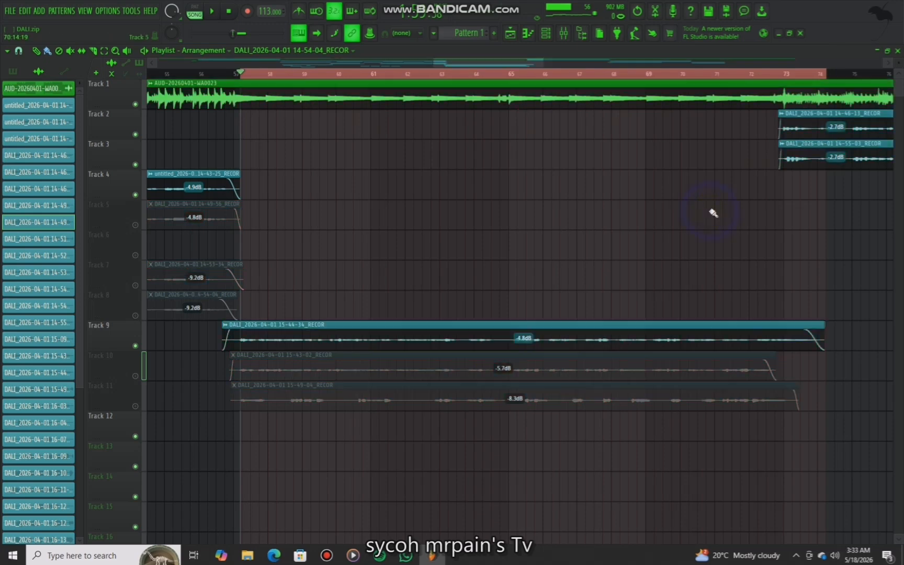
key(ctrl+a)
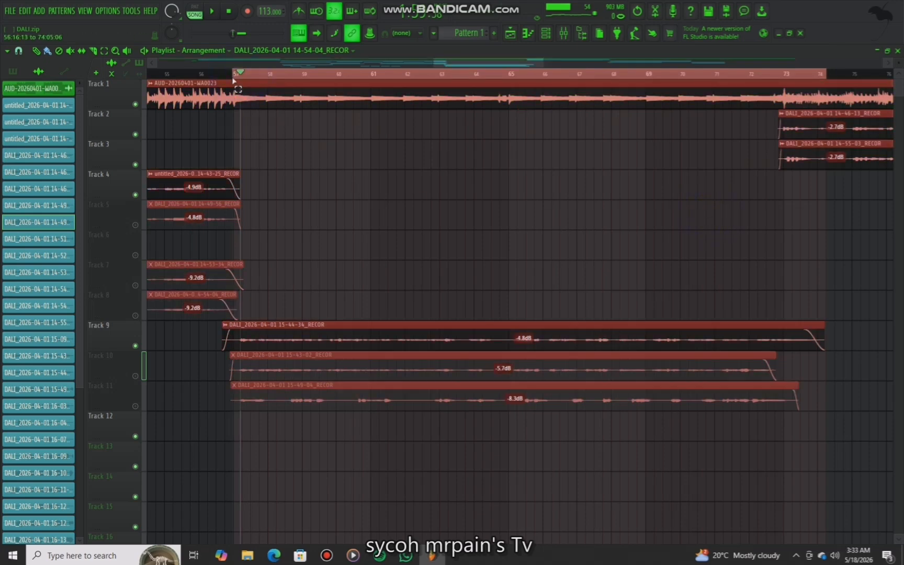
click(300, 150)
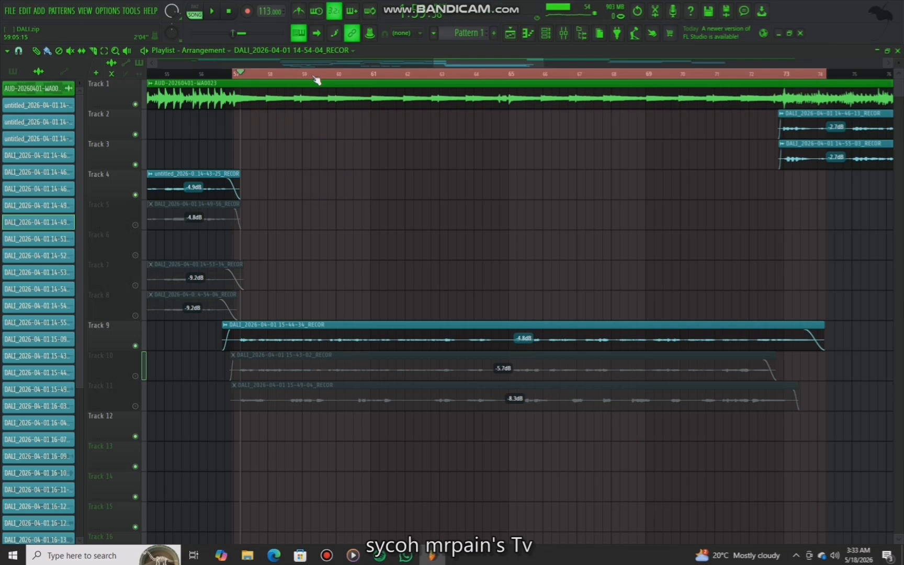
Play the arrangement and mute Track 2 and Track 3
key(space)
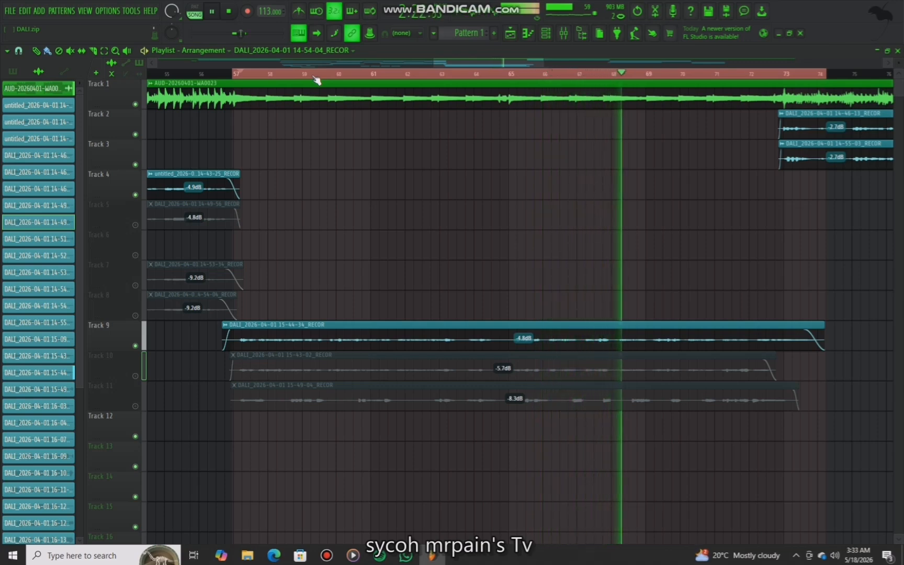
click(134, 134)
click(135, 164)
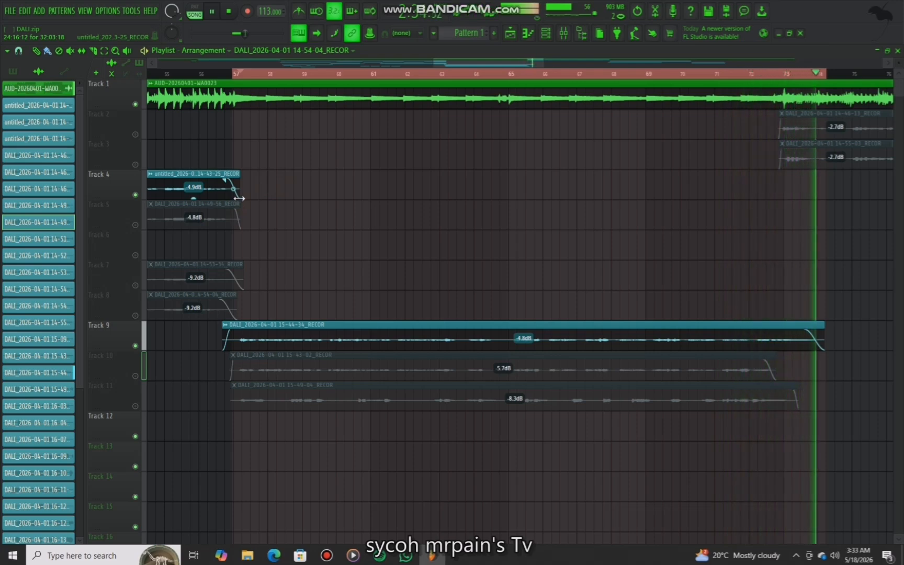
Stop playback, mute Track 1 and Track 9, and unmute Track 10 in the playlist
key(space)
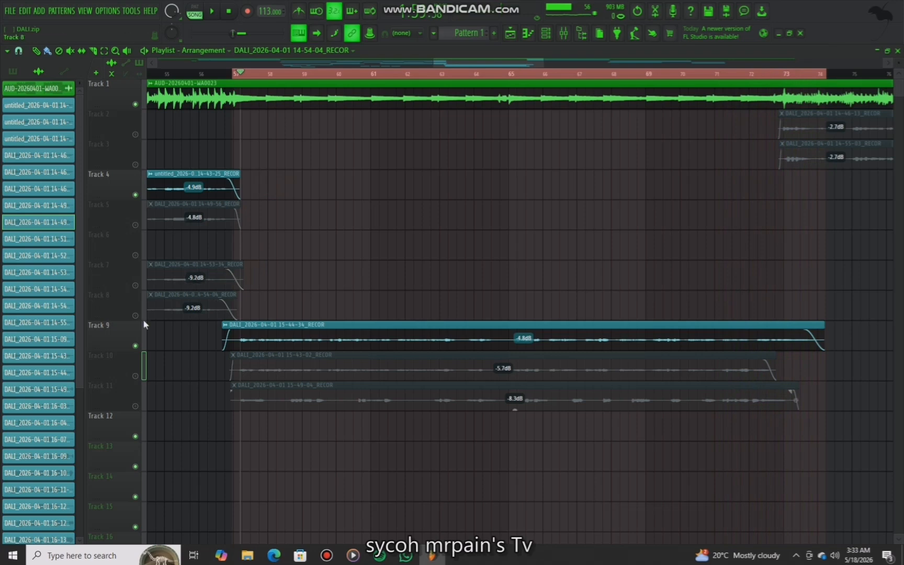
click(135, 105)
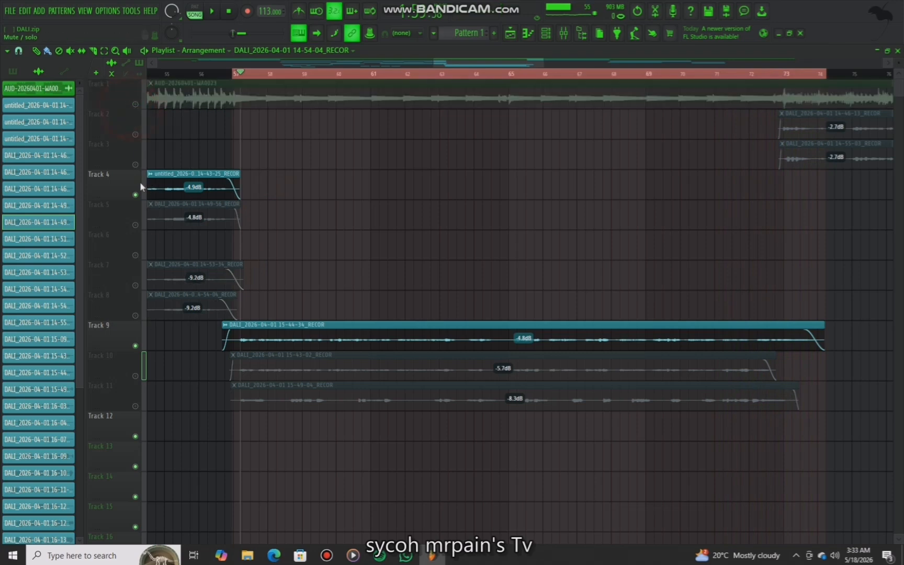
click(136, 345)
click(135, 375)
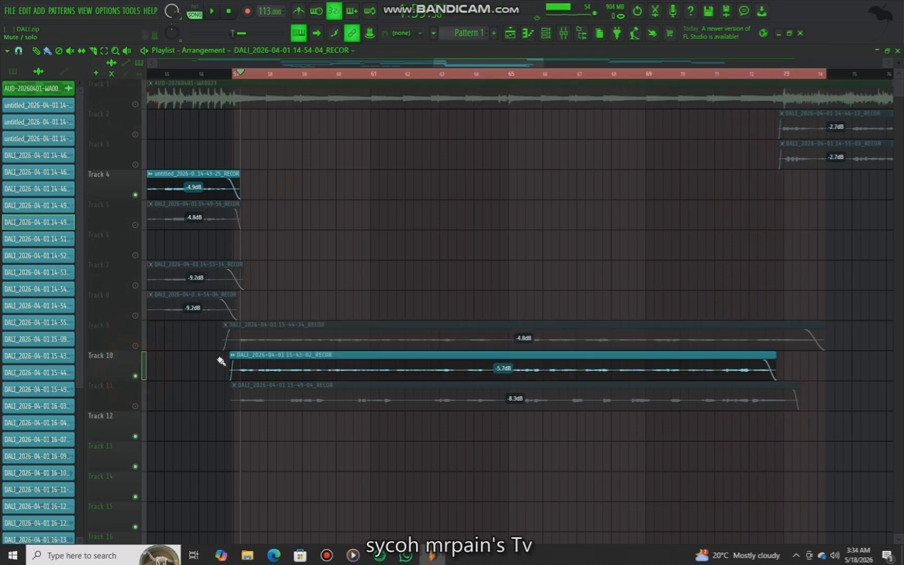
Inspect the Track 10 clip's settings and the Fruity Filter on its mixer insert, closing both windows
double_click(259, 365)
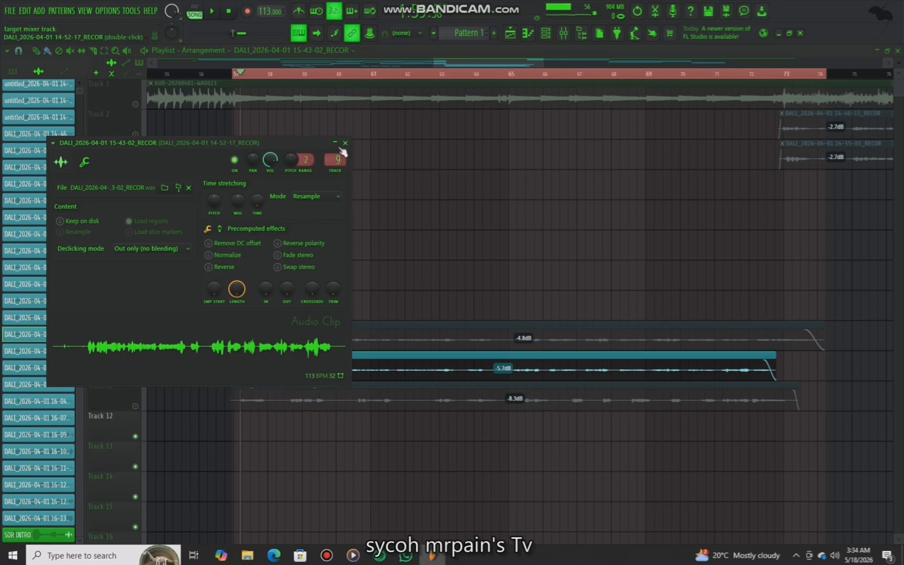
click(345, 143)
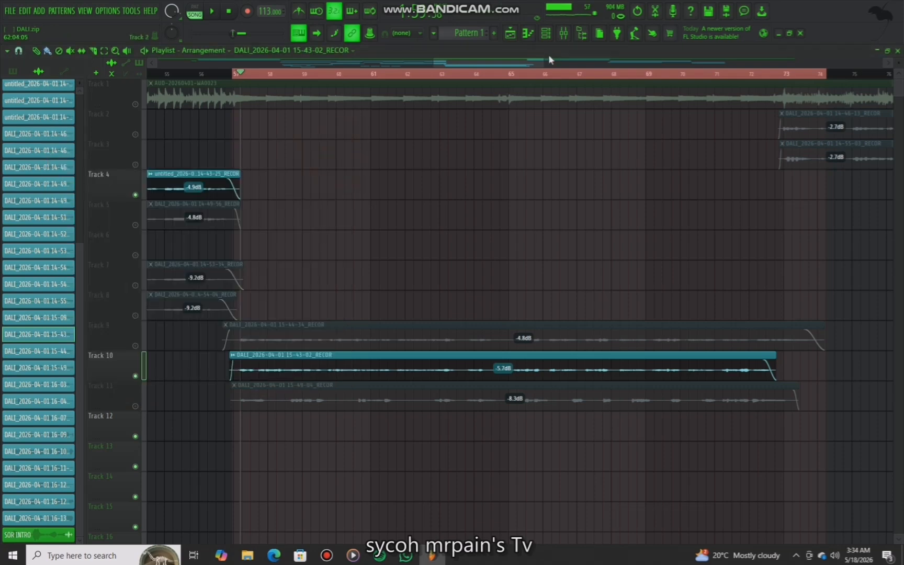
click(563, 32)
scroll(528, 156, down, 1)
scroll(529, 157, down, 4)
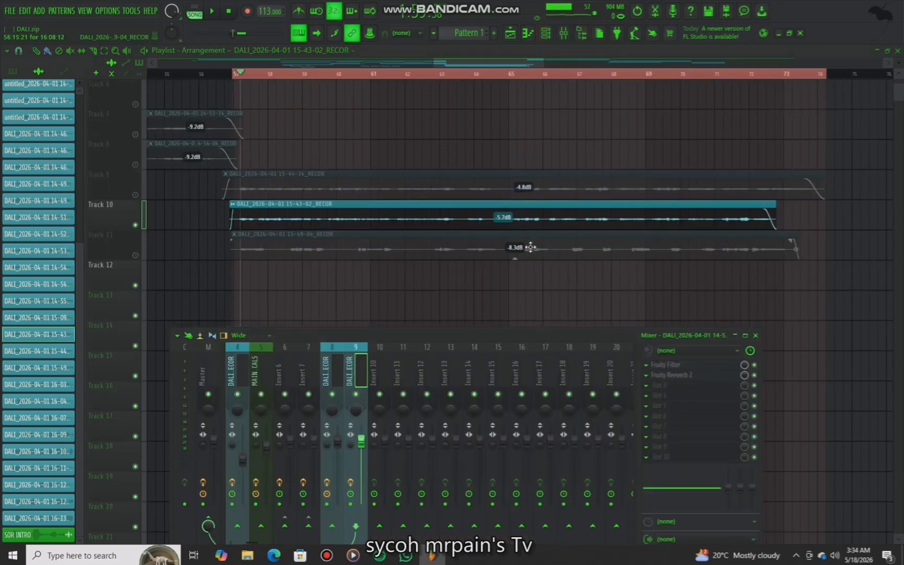
click(664, 366)
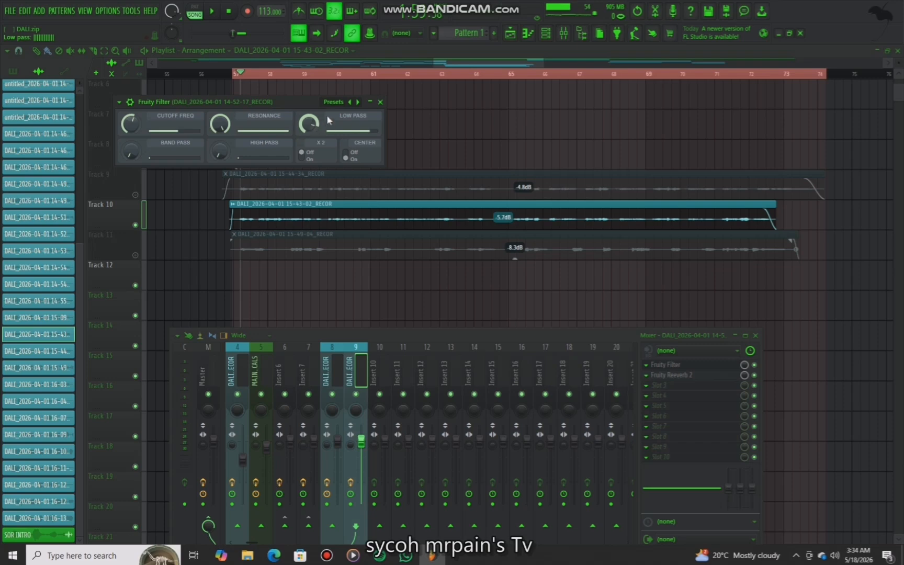
click(380, 102)
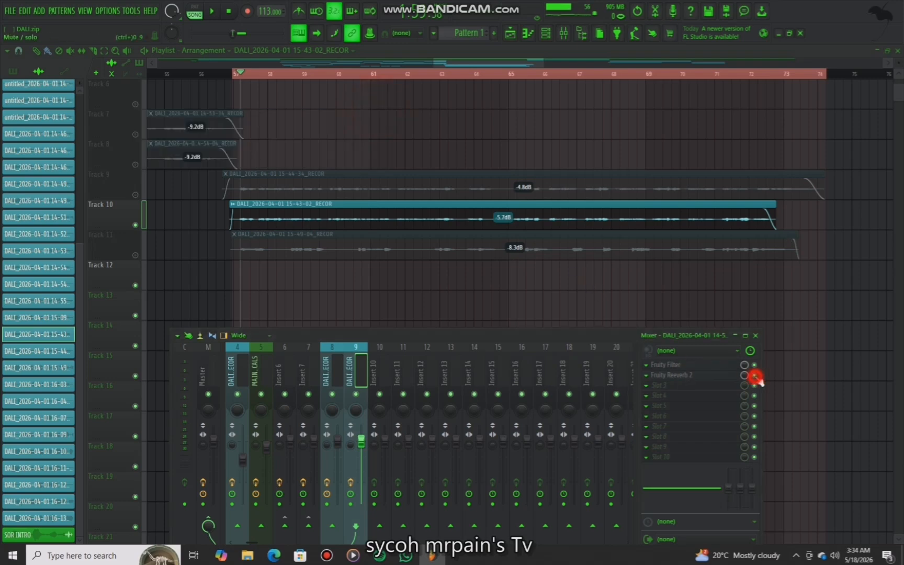
Audition Track 10, enable the Fruity Reeverb 2 slot on its insert, and view the plugin window
key(space)
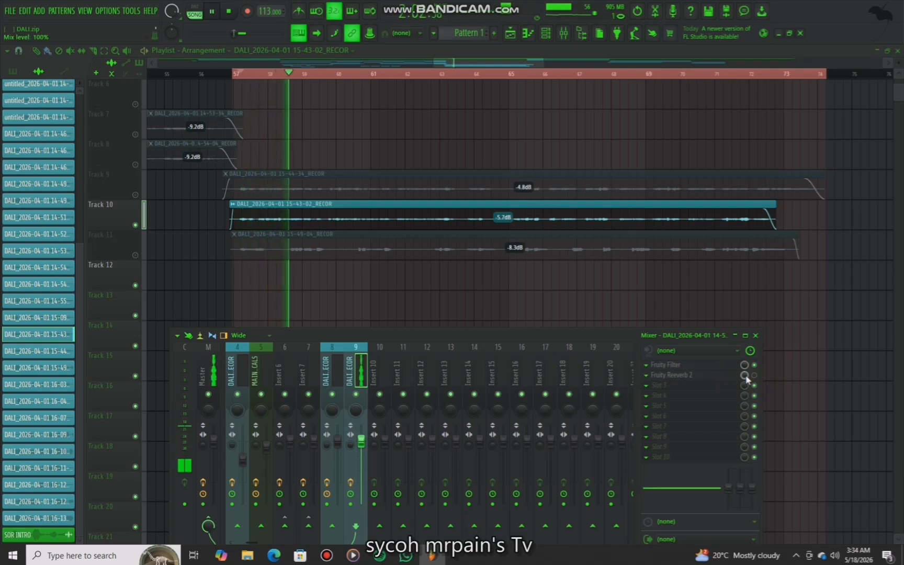
key(space)
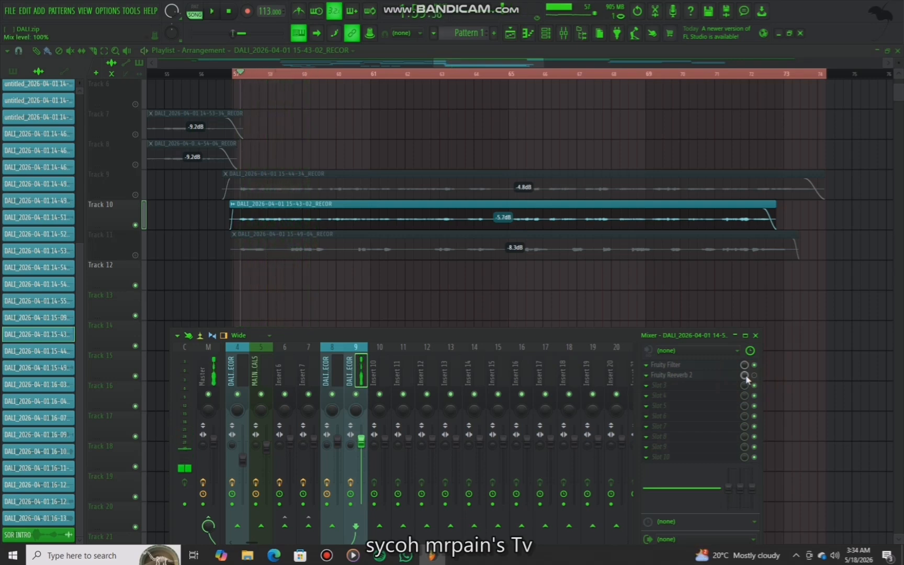
click(753, 376)
click(705, 382)
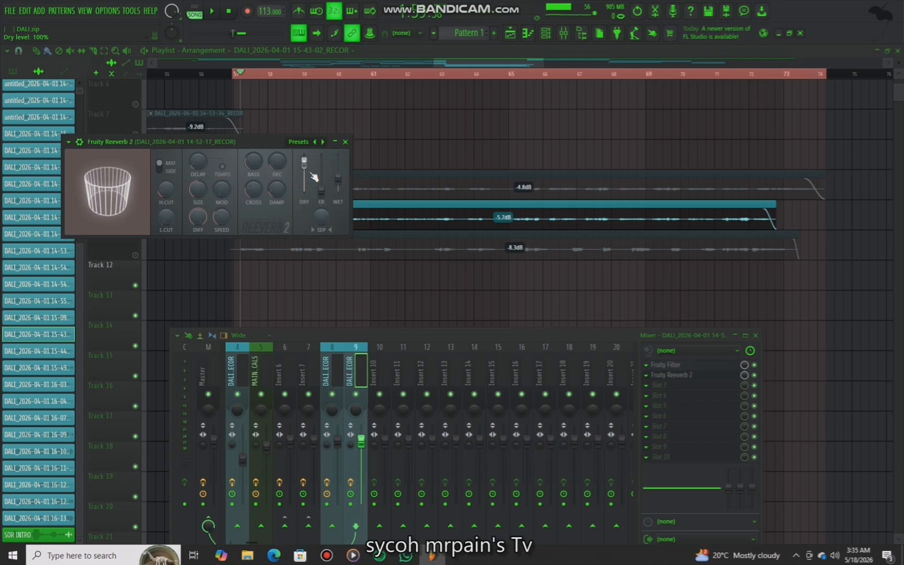
click(346, 142)
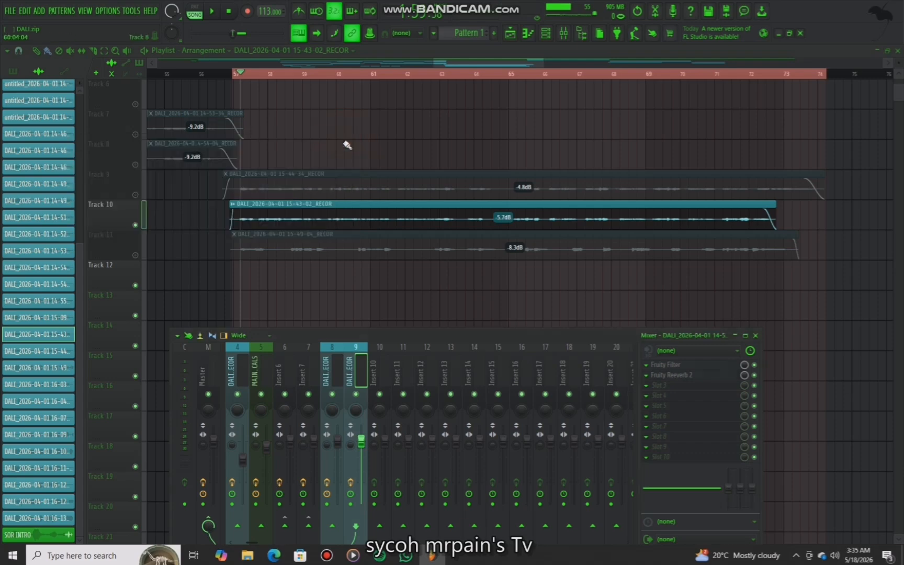
Audition the arrangement and unmute Track 9 and Track 11
key(space)
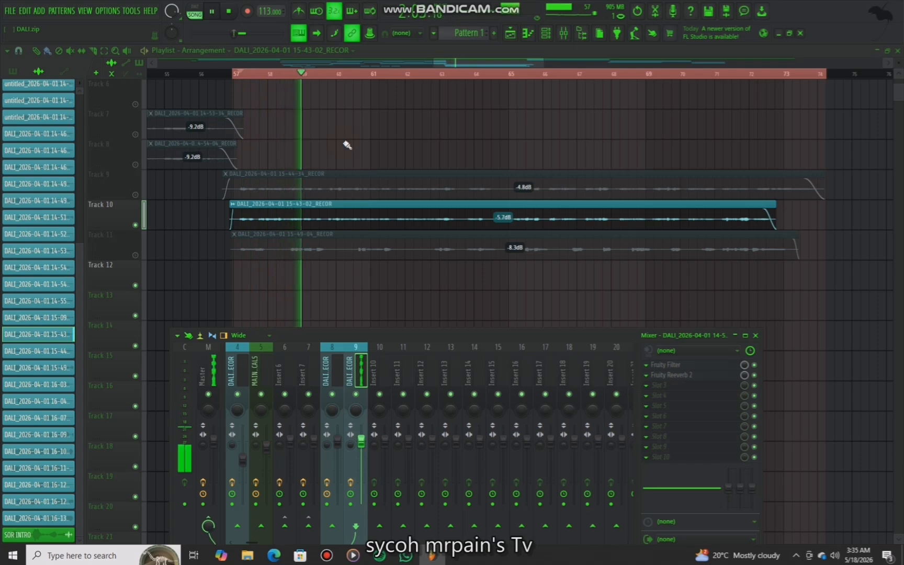
key(space)
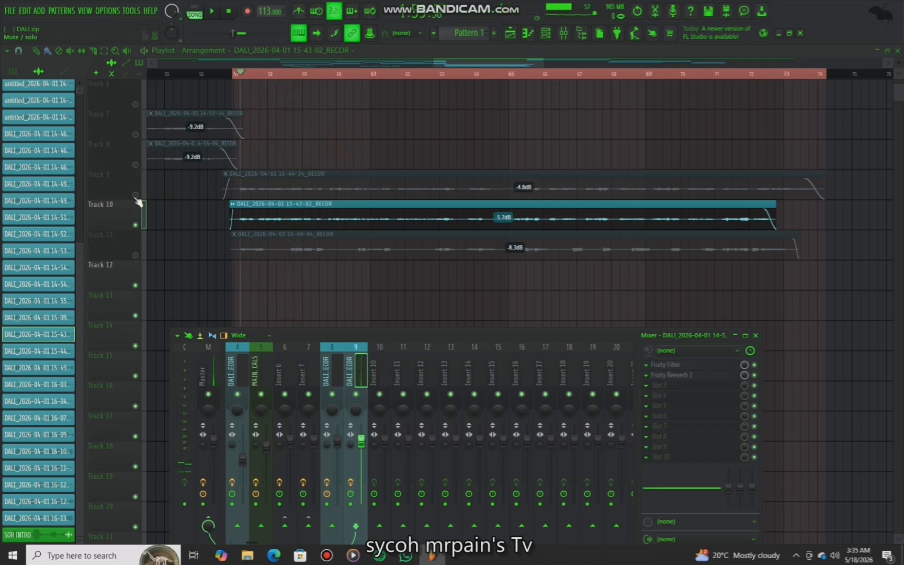
click(136, 195)
key(space)
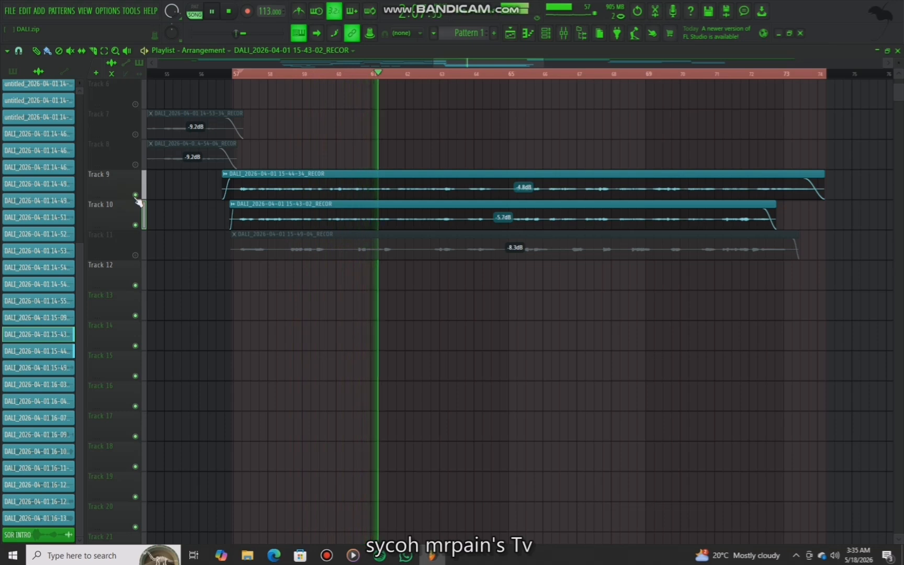
key(space)
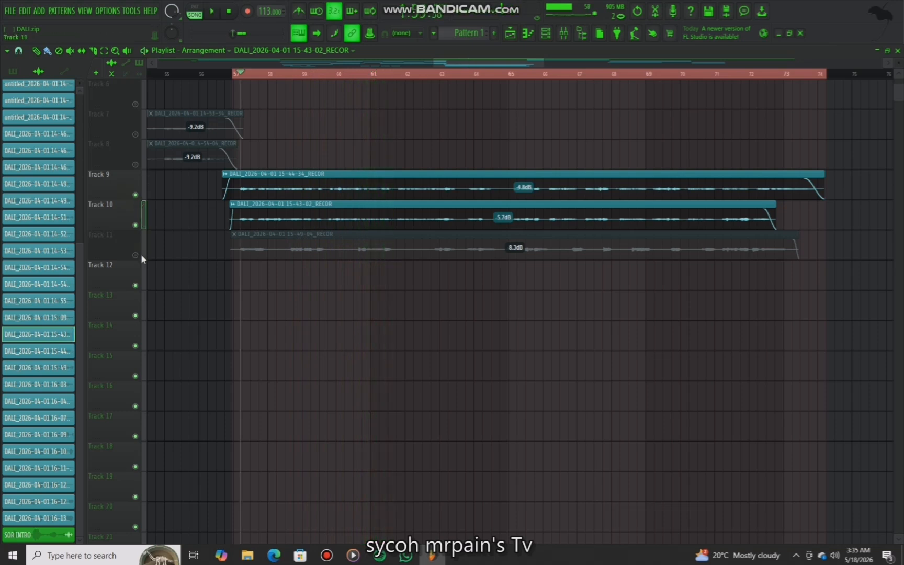
click(136, 255)
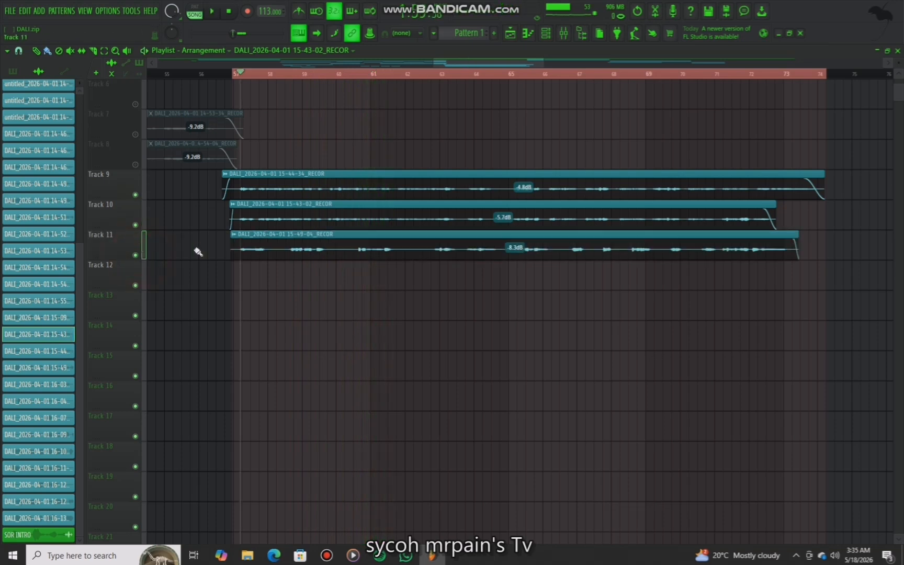
Open and close the Track 11 clip's settings, then mute Track 9 and Track 10
double_click(315, 256)
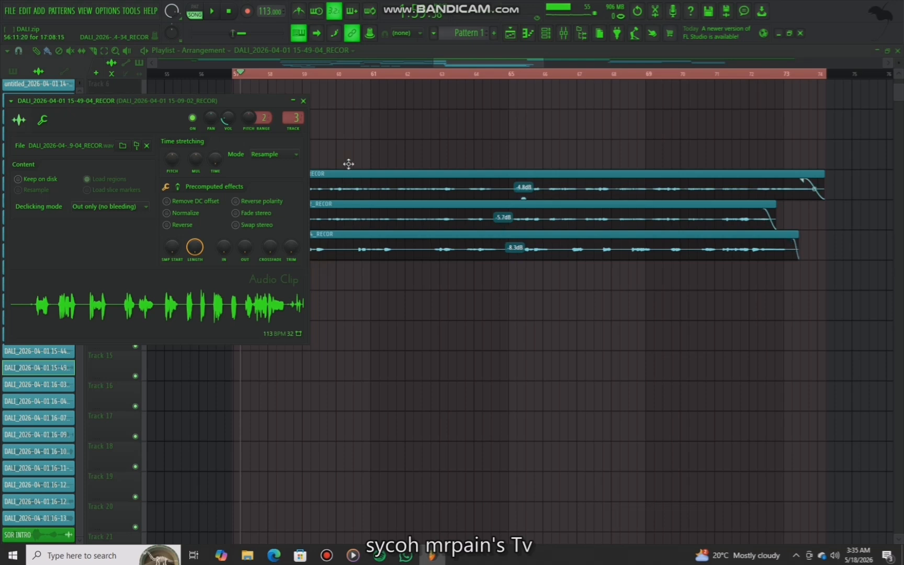
click(303, 100)
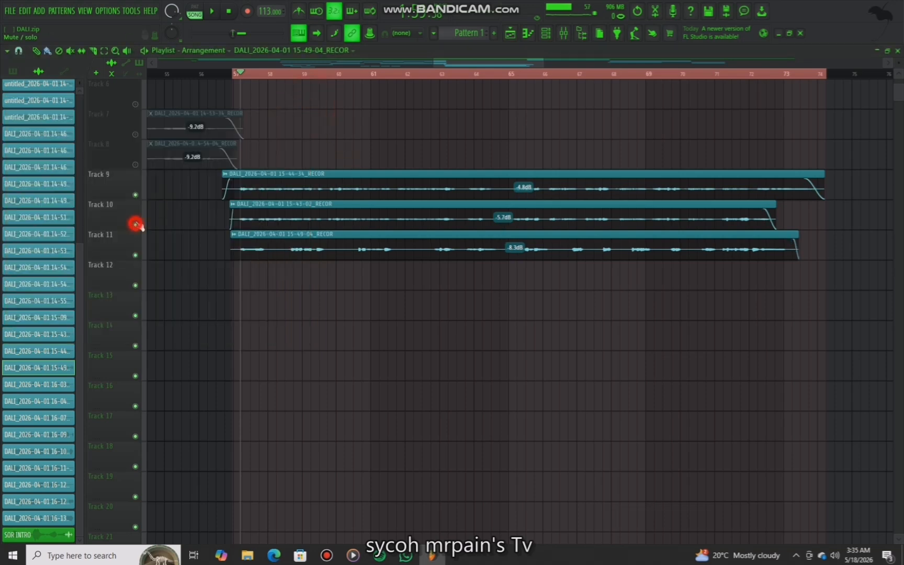
drag(136, 225, 135, 194)
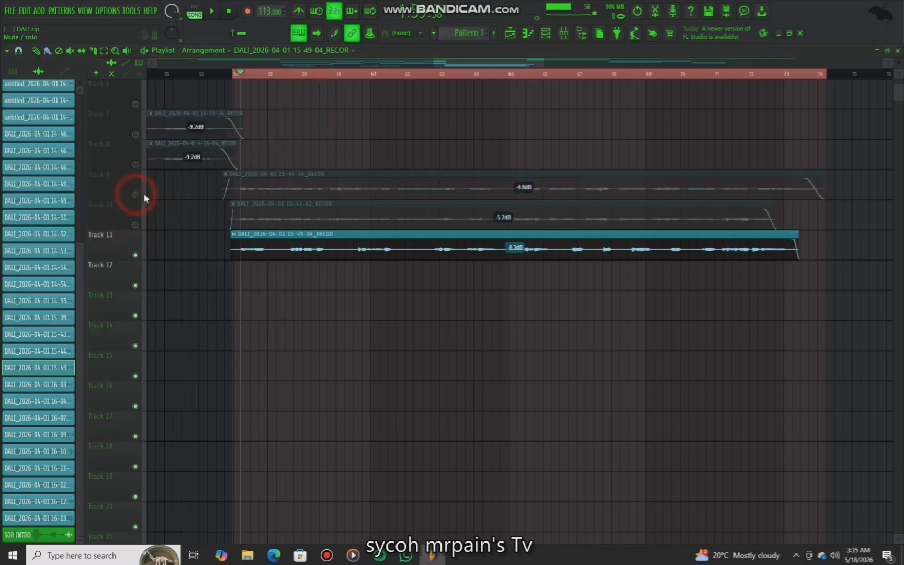
Open Auto-Tune Evo on Track 11's mixer insert, reposition its window, and close it
click(563, 32)
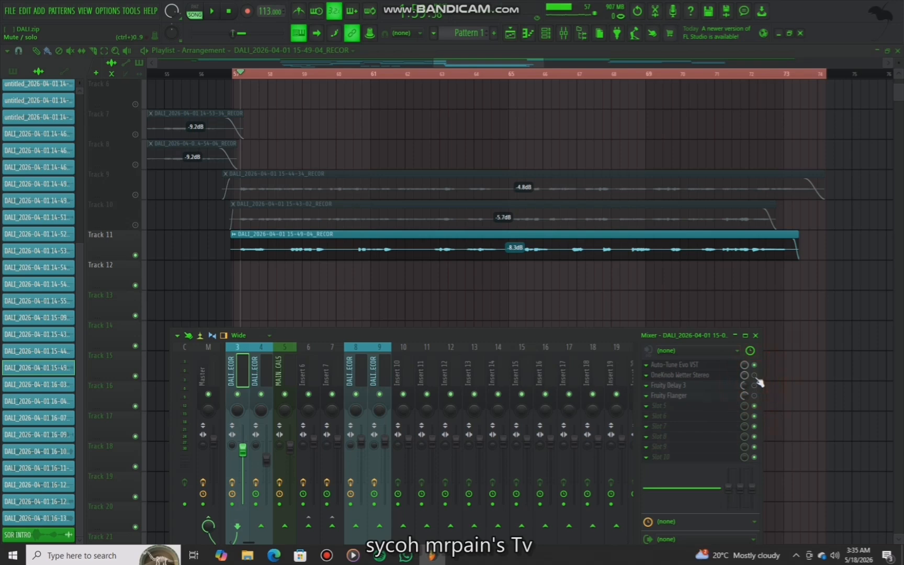
click(723, 366)
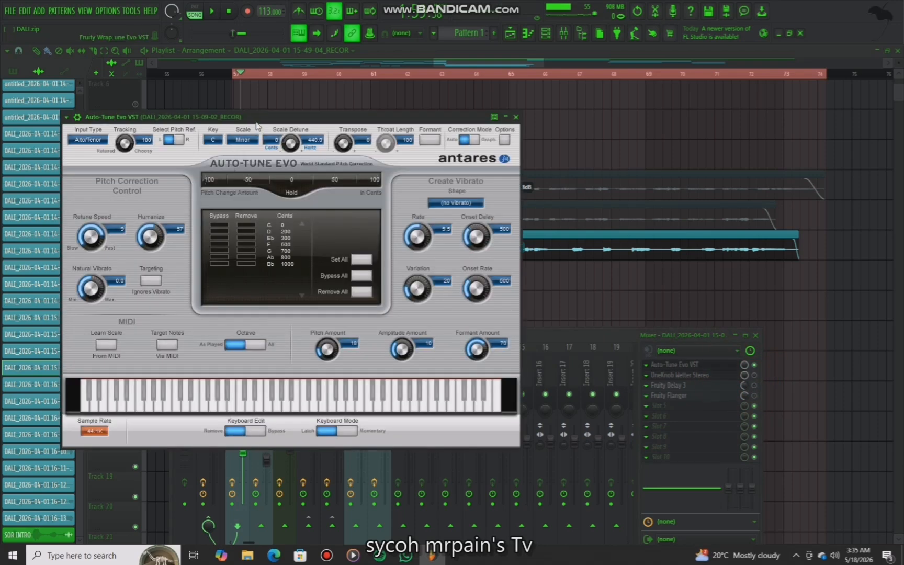
drag(256, 126, 301, 108)
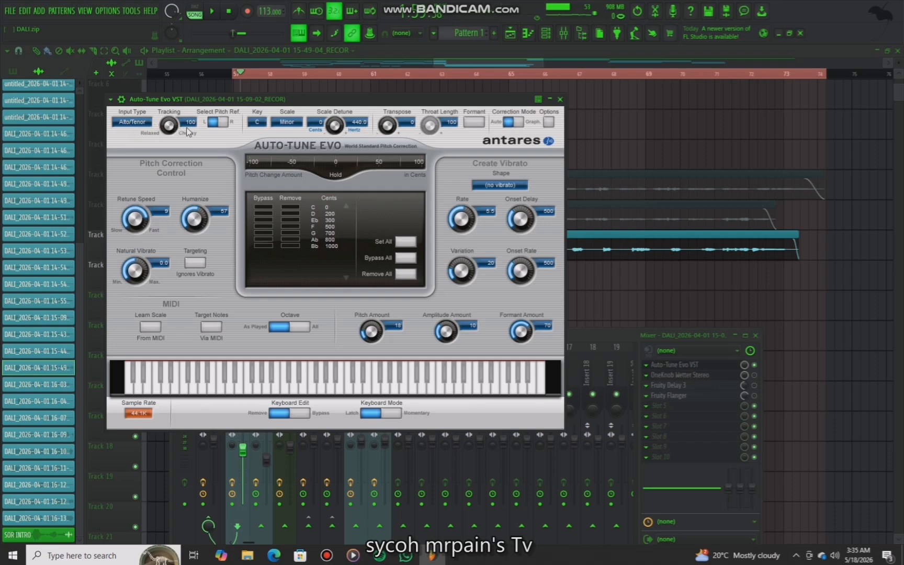
click(561, 99)
Audition Track 11 while viewing the OneKnob Wetter Stereo plugin on its insert, then close it
key(space)
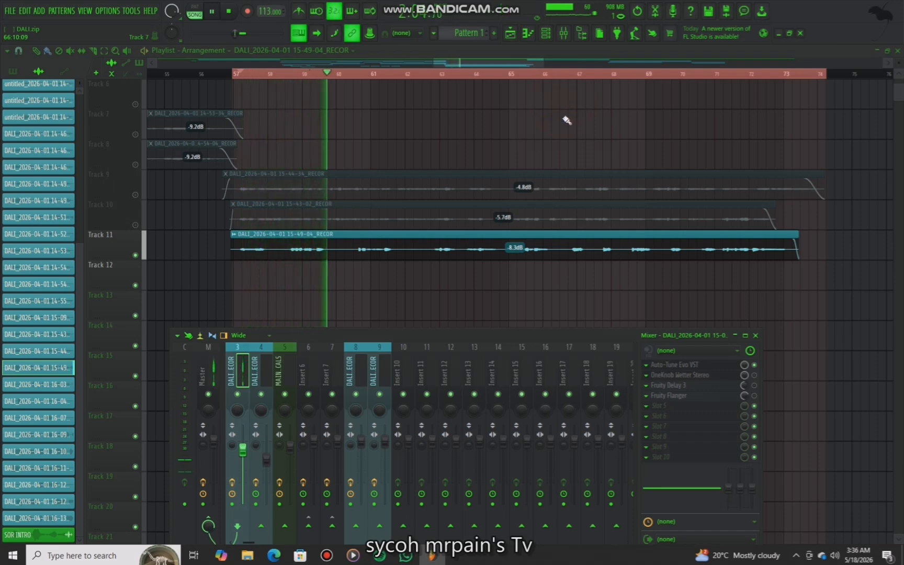
key(space)
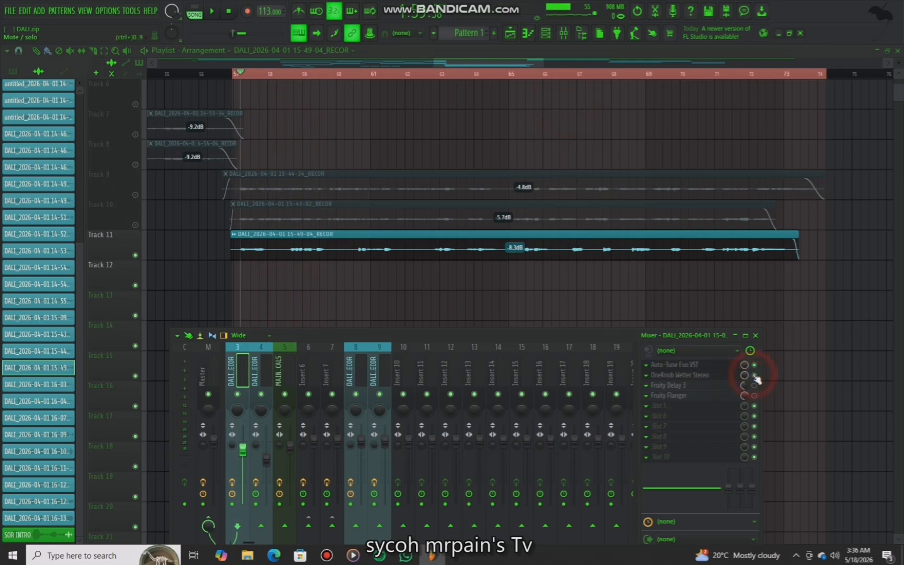
click(721, 376)
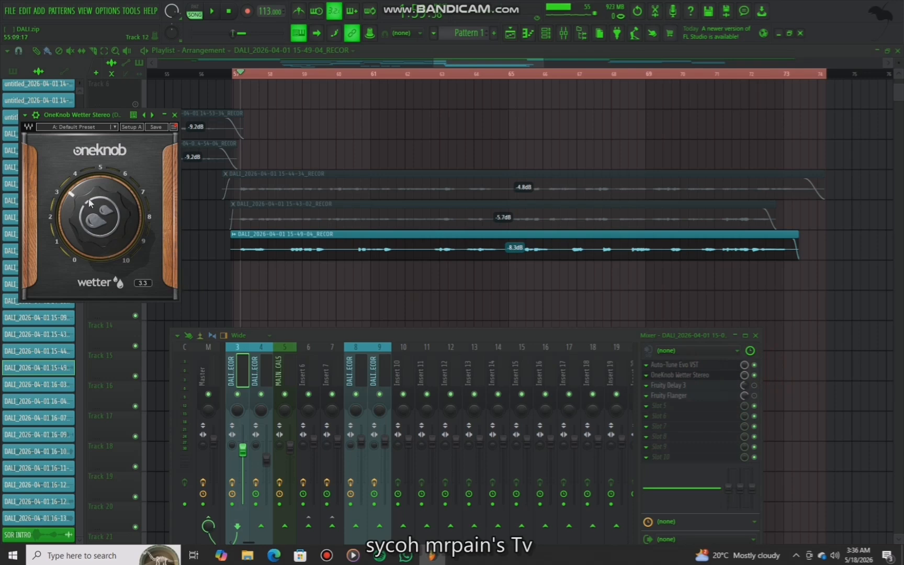
key(space)
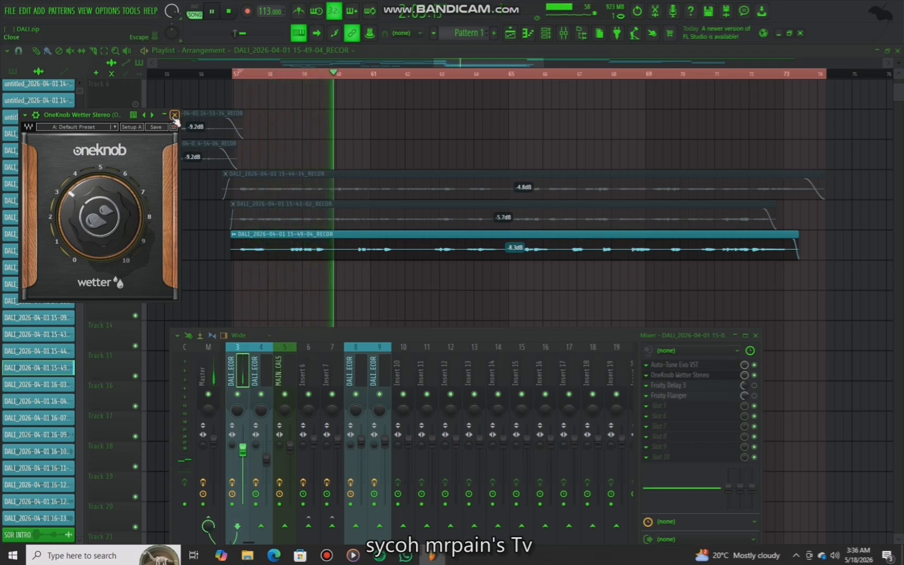
key(space)
click(175, 116)
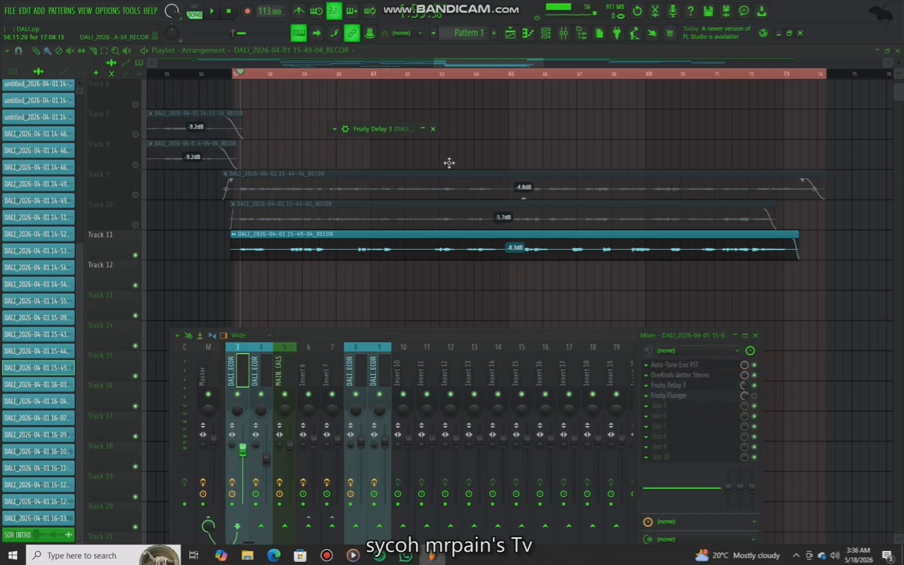
View the Fruity Delay 3 and Fruity Flanger plugins on the insert, closing each window
click(426, 130)
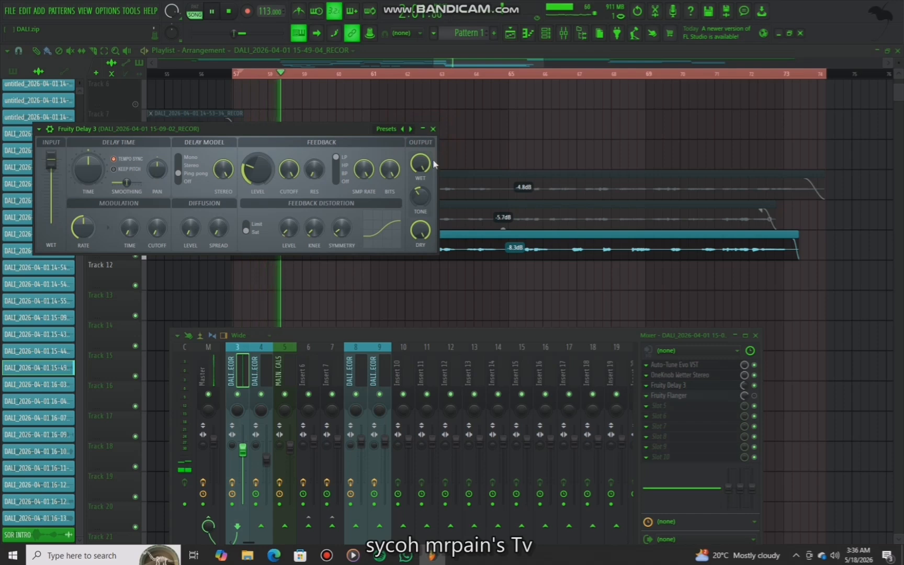
click(433, 130)
key(space)
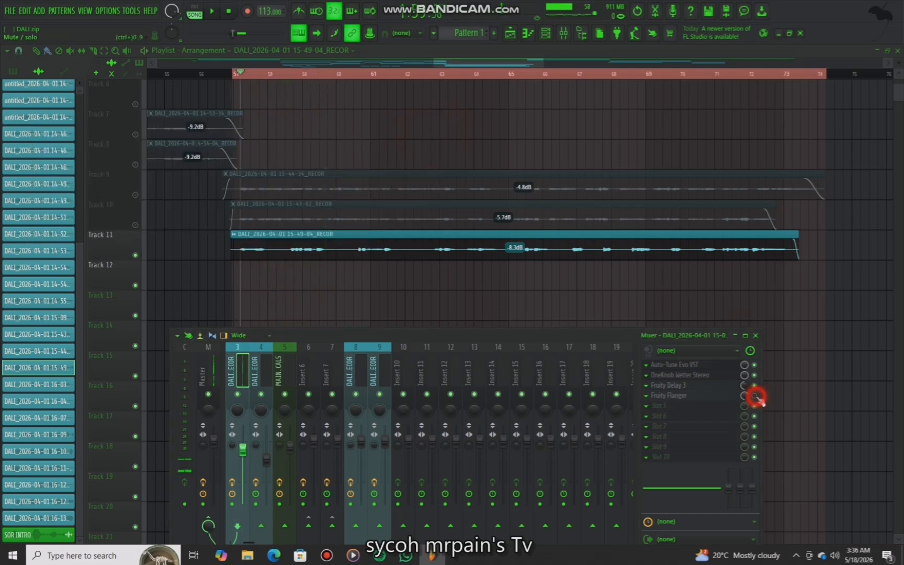
click(731, 396)
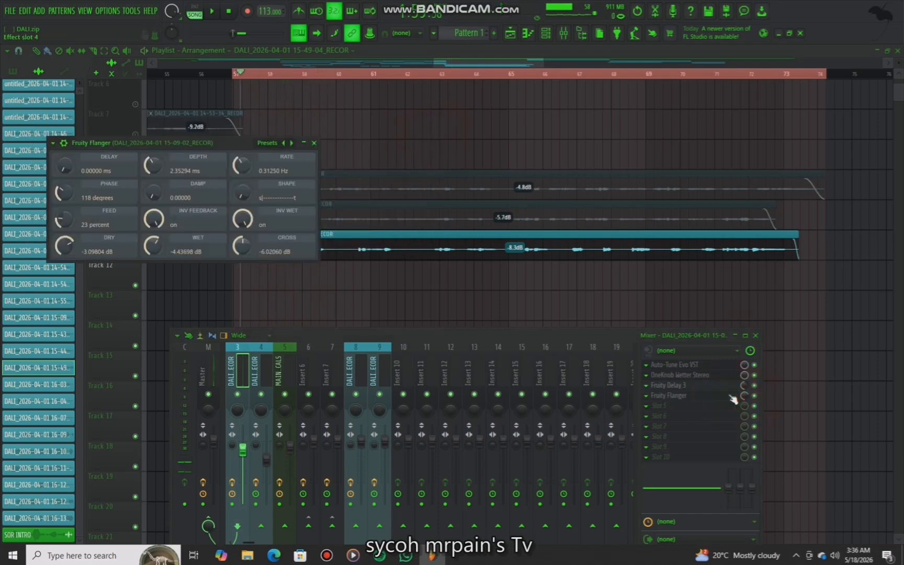
click(315, 143)
key(space)
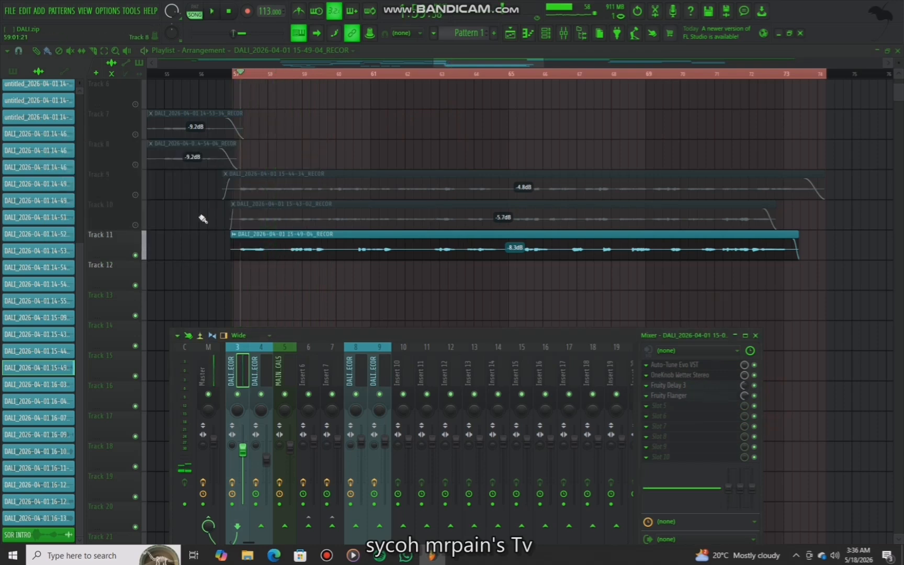
Unmute Track 10, Track 9 and Track 1, then play the arrangement
click(134, 225)
click(133, 194)
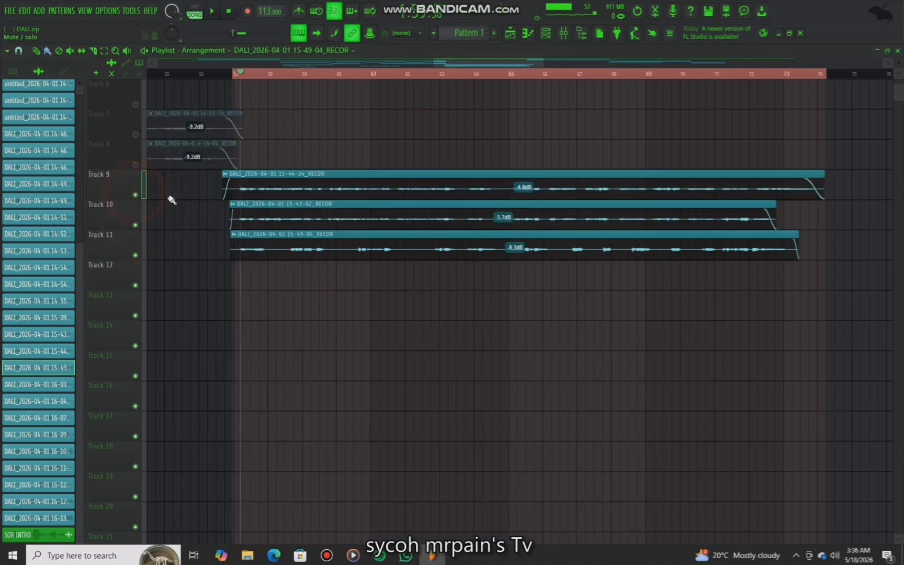
scroll(219, 194, up, 5)
click(136, 105)
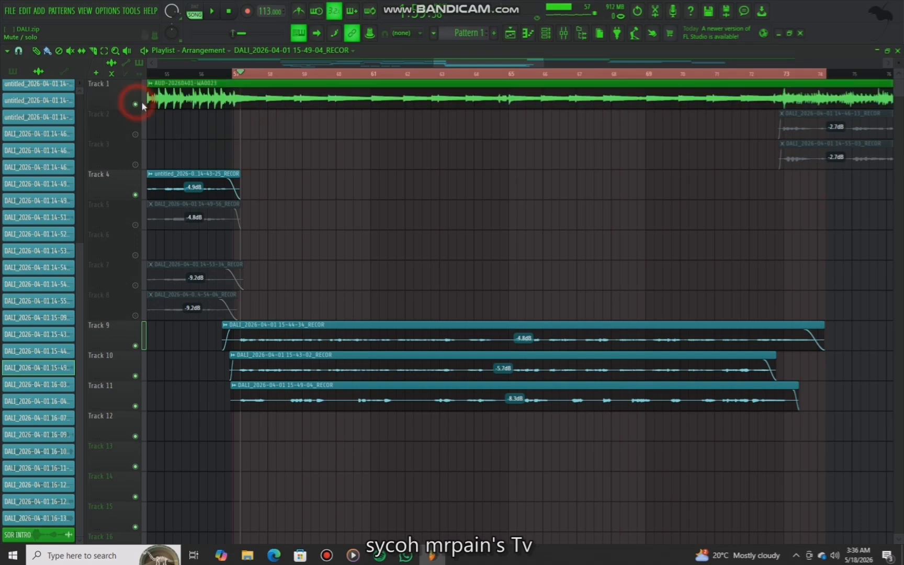
key(space)
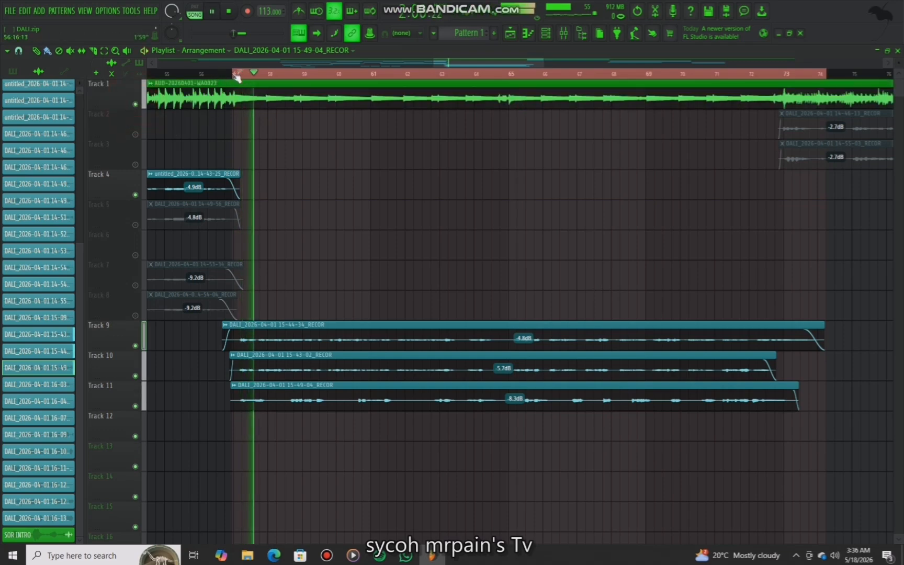
Move the playhead back in the timeline and audition the full mix
click(228, 73)
scroll(234, 77, down, 3)
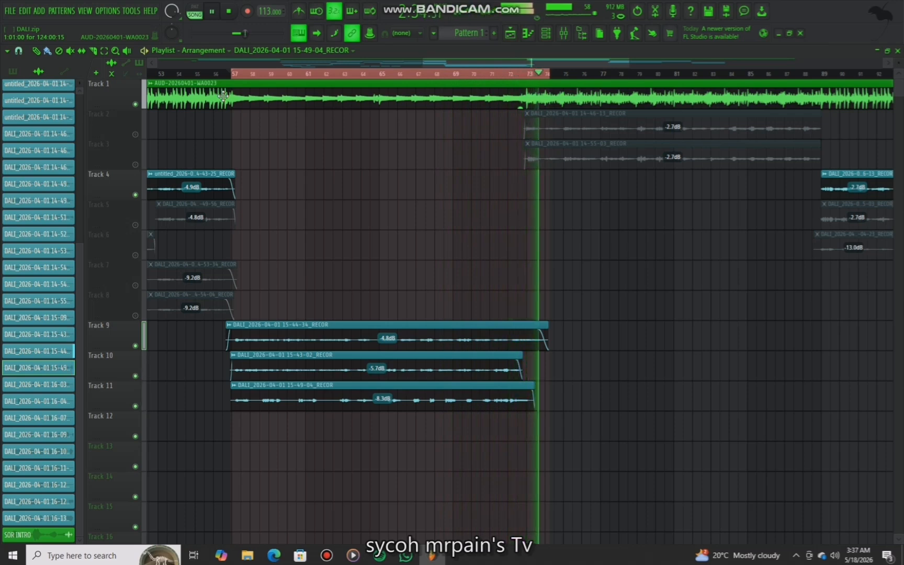
key(space)
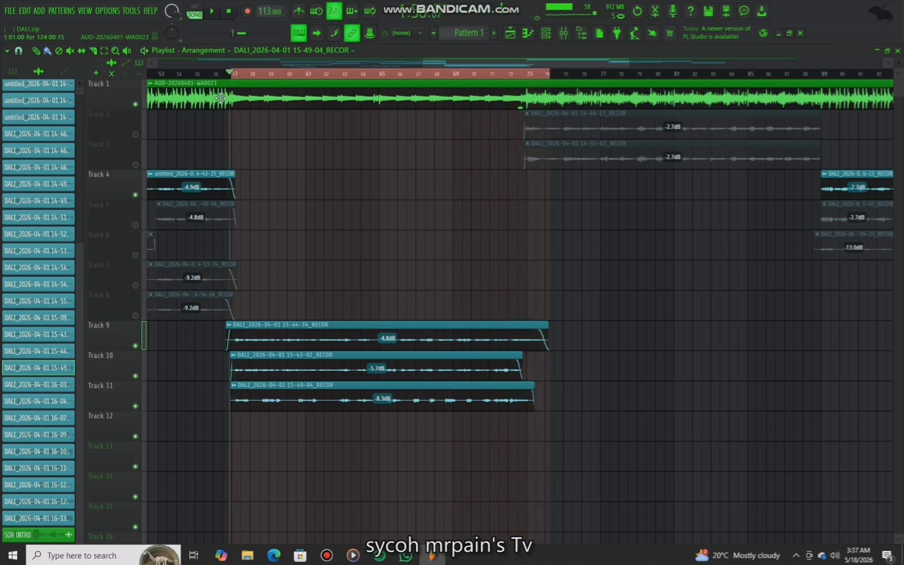